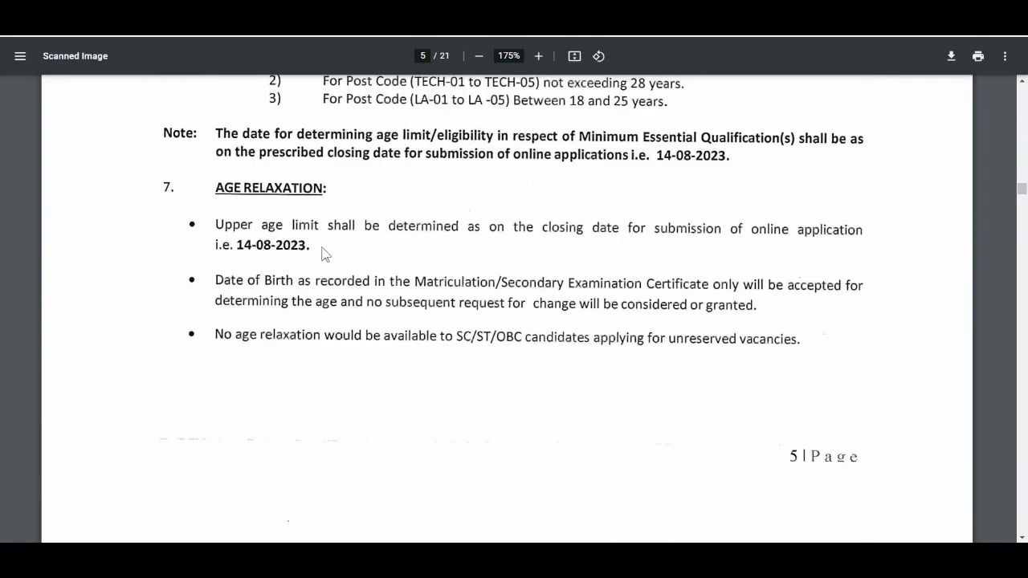
# - Examine the age criteria, the age relaxation rules and the category-wise relaxation table in the recruitment notification
pyautogui.scroll(1, 602, 183)
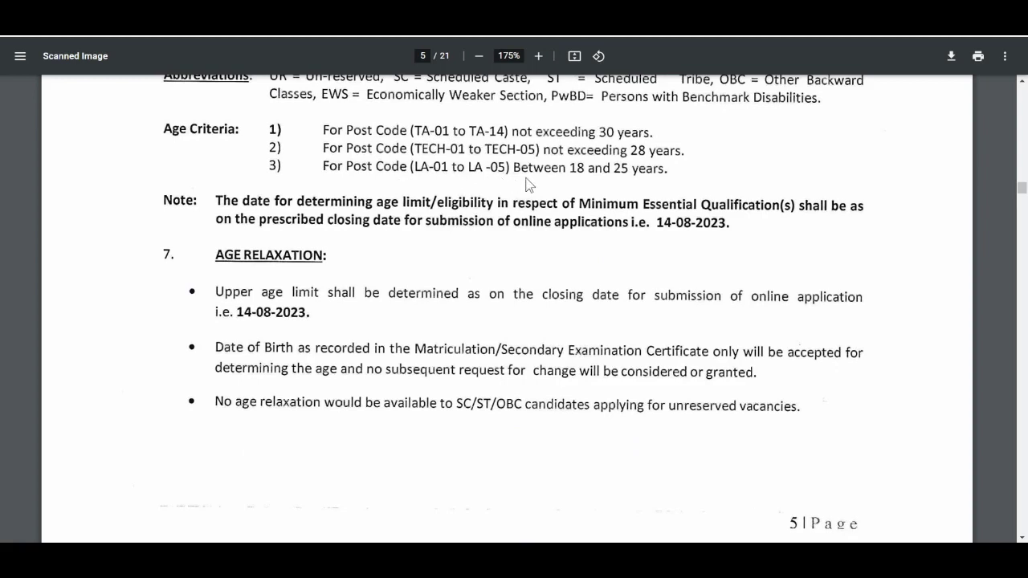
pyautogui.scroll(1, 465, 253)
pyautogui.scroll(-4, 447, 261)
pyautogui.scroll(-8, 447, 261)
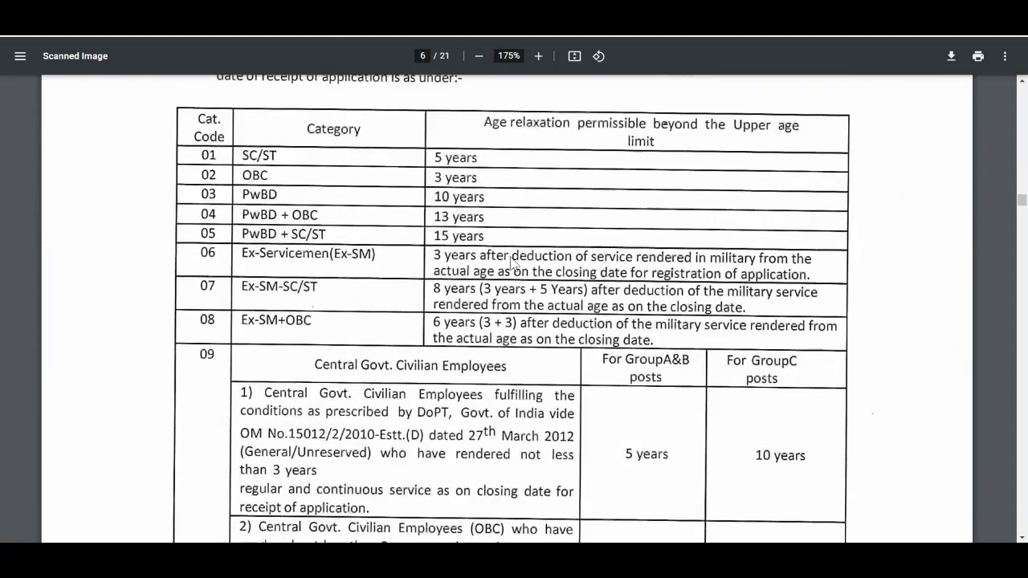
pyautogui.scroll(-15, 514, 260)
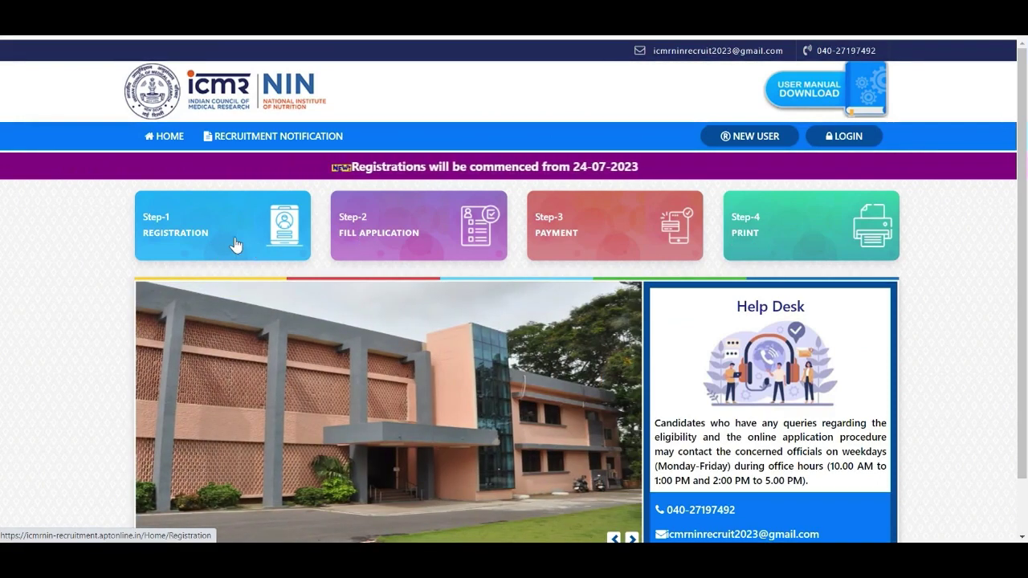
# - Switch to the ICMR NIN recruitment site, open the Step-1 registration form, enter the applicant's name and submit the registration
pyautogui.click(234, 244)
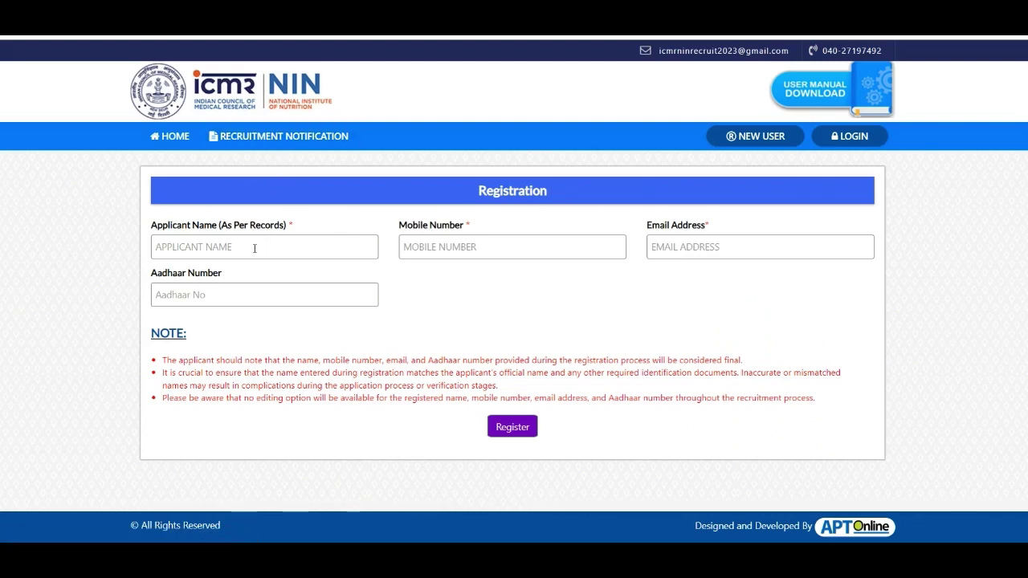
pyautogui.click(241, 249)
pyautogui.write('ISHAN')
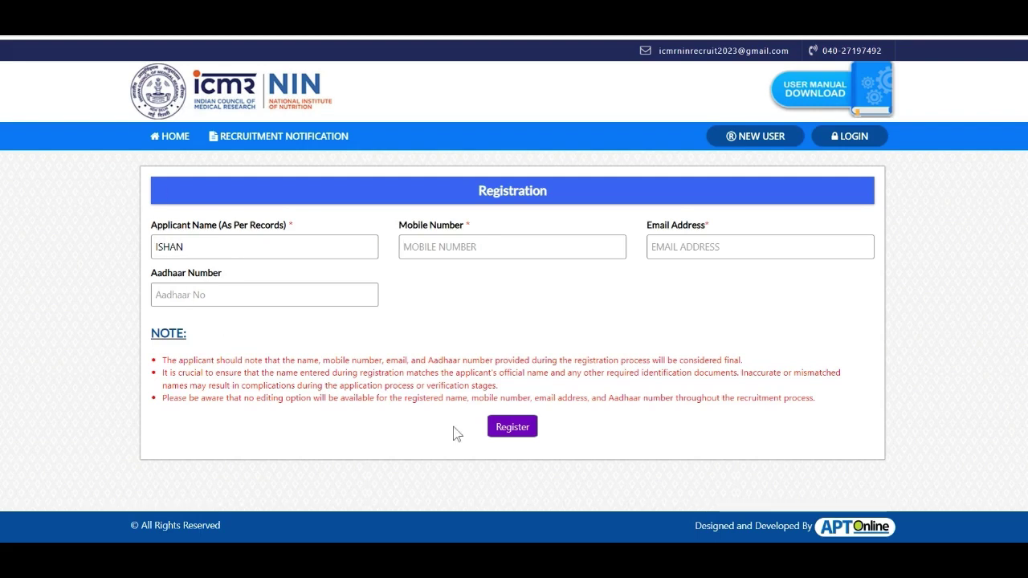
pyautogui.click(511, 427)
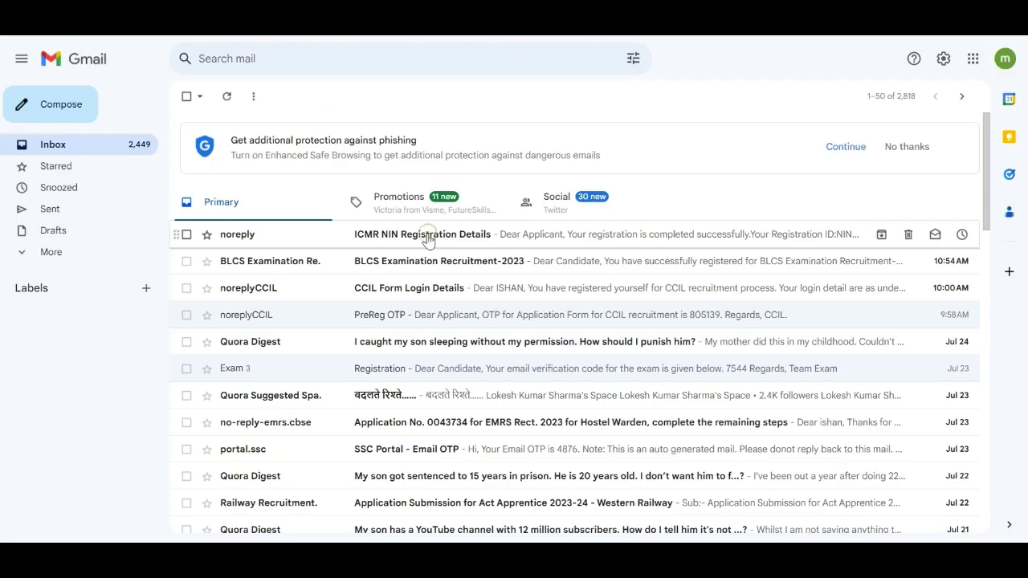
# - Open the ICMR NIN registration e-mail in Gmail, sign in to the recruitment portal and decline saving the password in the browser
pyautogui.click(427, 237)
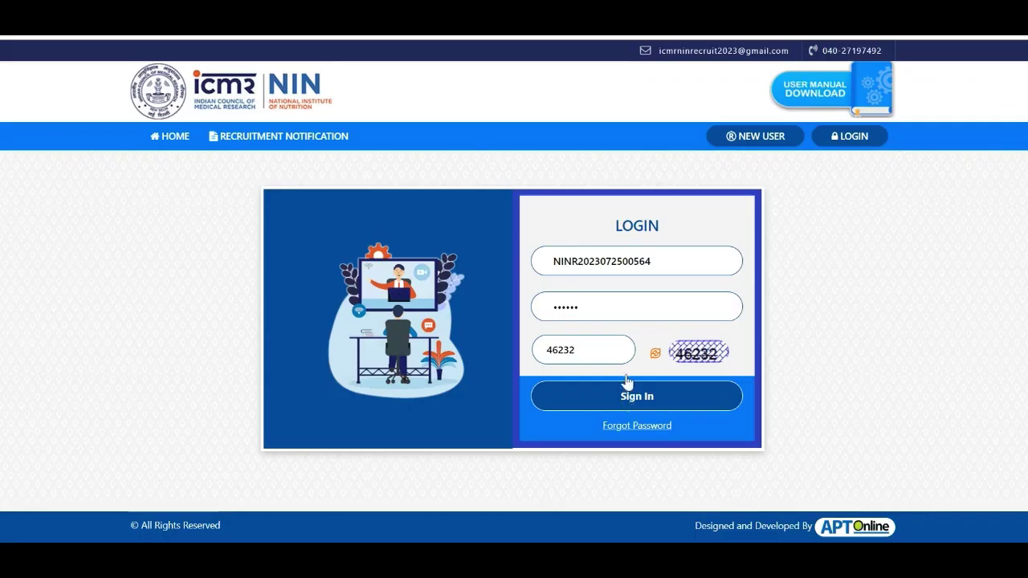
pyautogui.click(618, 398)
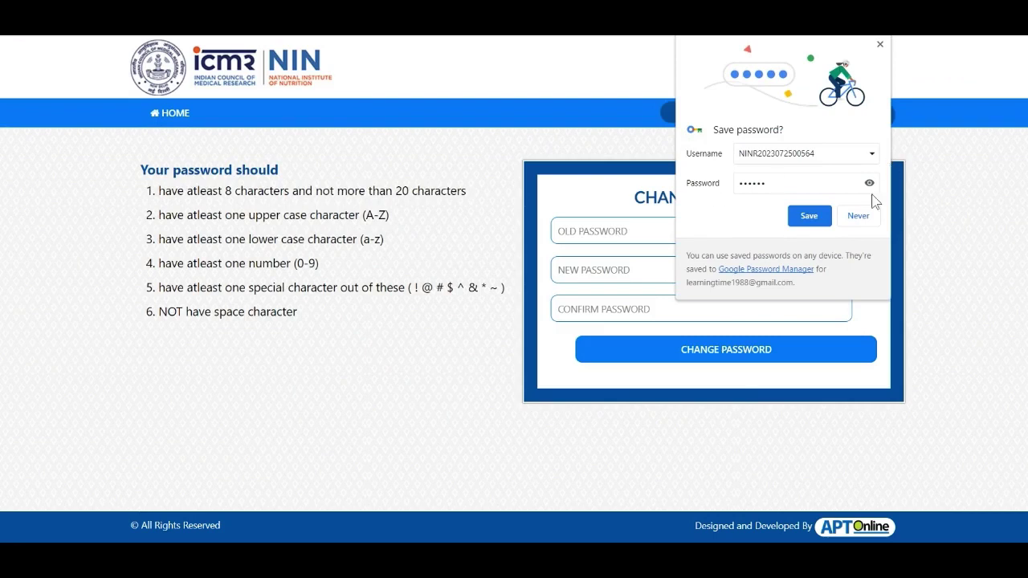
pyautogui.click(856, 215)
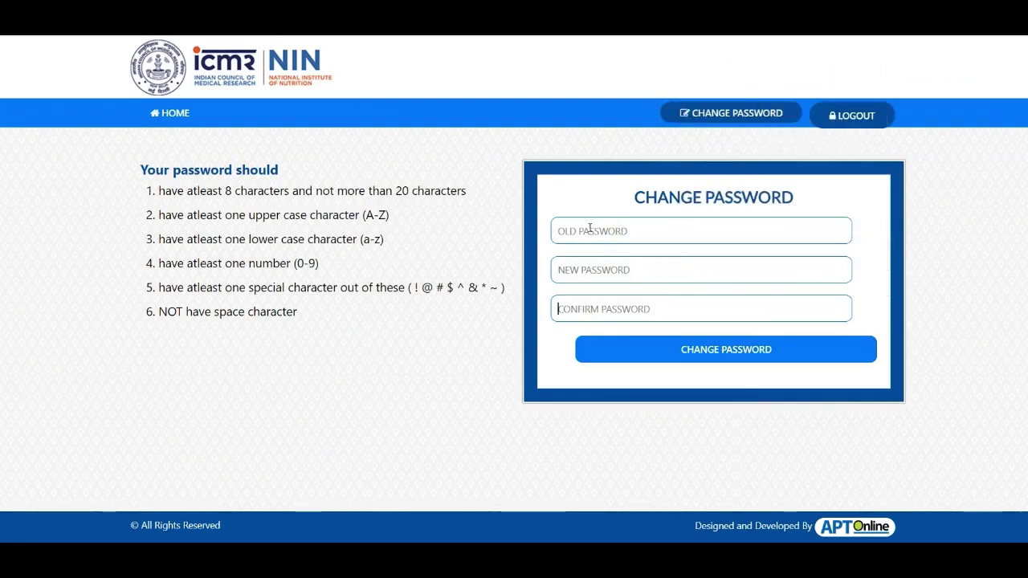
# - Change the account password by filling in the old and new passwords, and open the application form
pyautogui.hotkey('ctrl', 'v')
pyautogui.write('a')
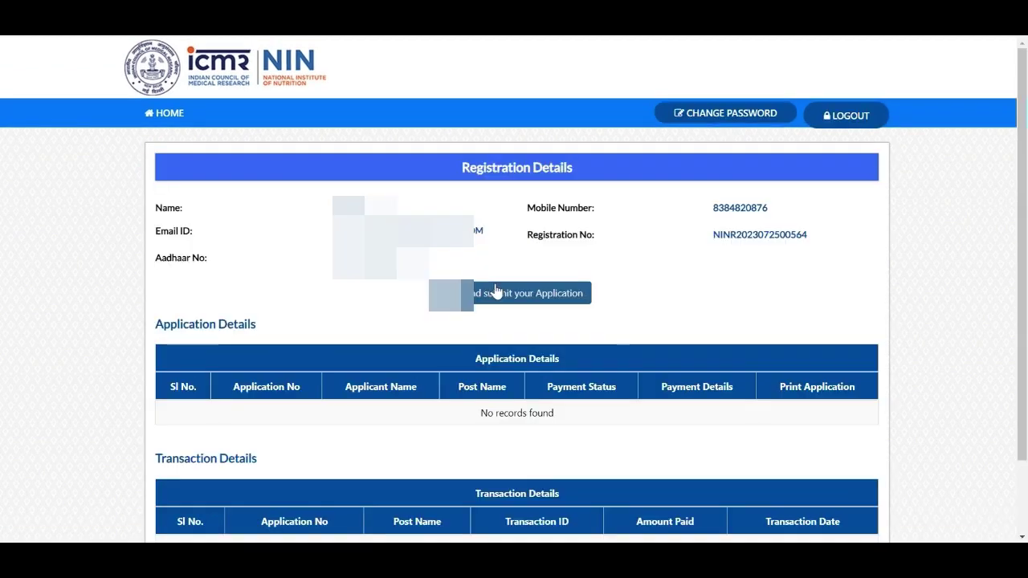
pyautogui.click(493, 297)
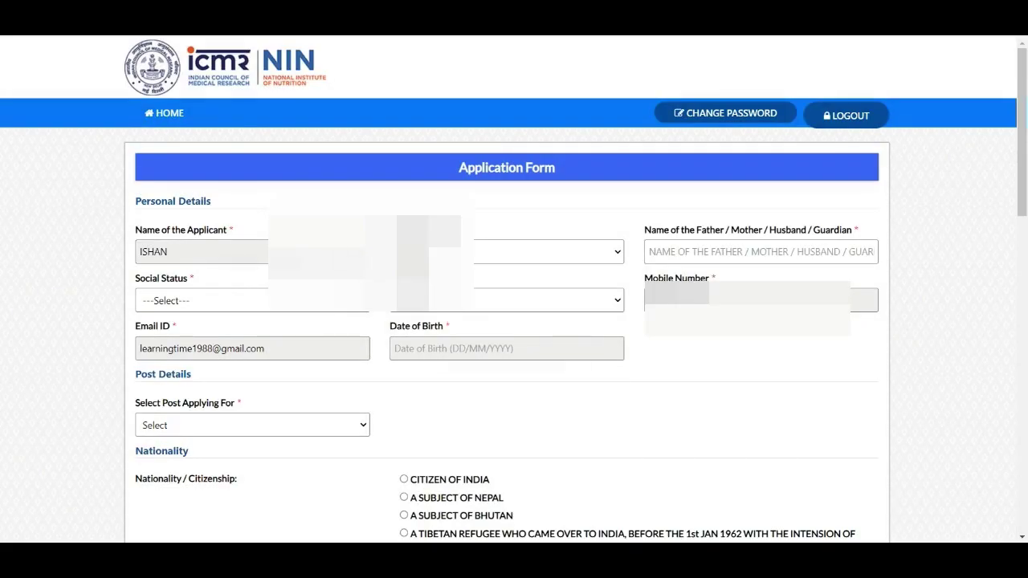
# - Set the relation type to S/O and enter the father's name in the personal details
pyautogui.click(492, 254)
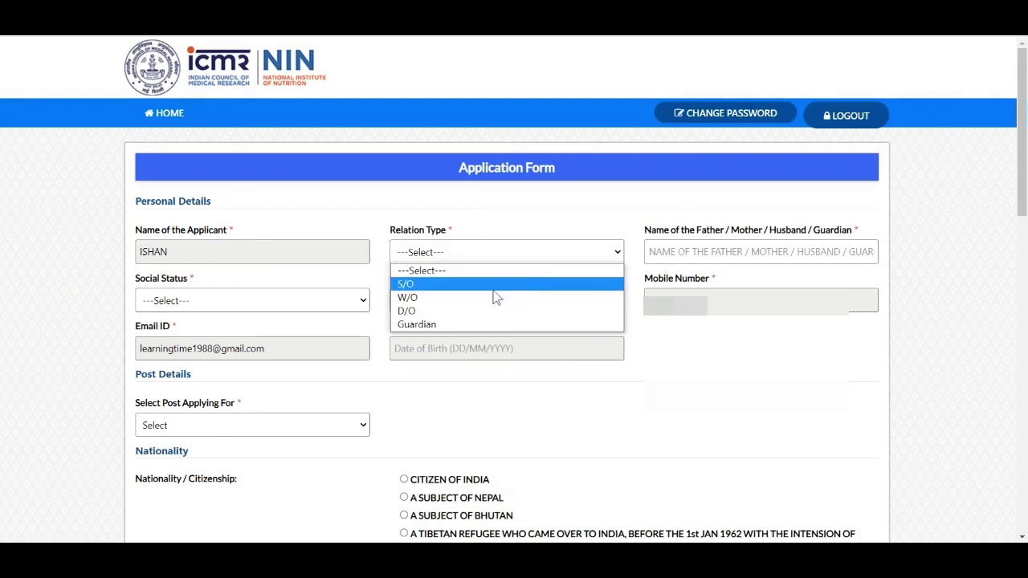
pyautogui.click(481, 284)
pyautogui.click(659, 252)
pyautogui.write('MAHESH')
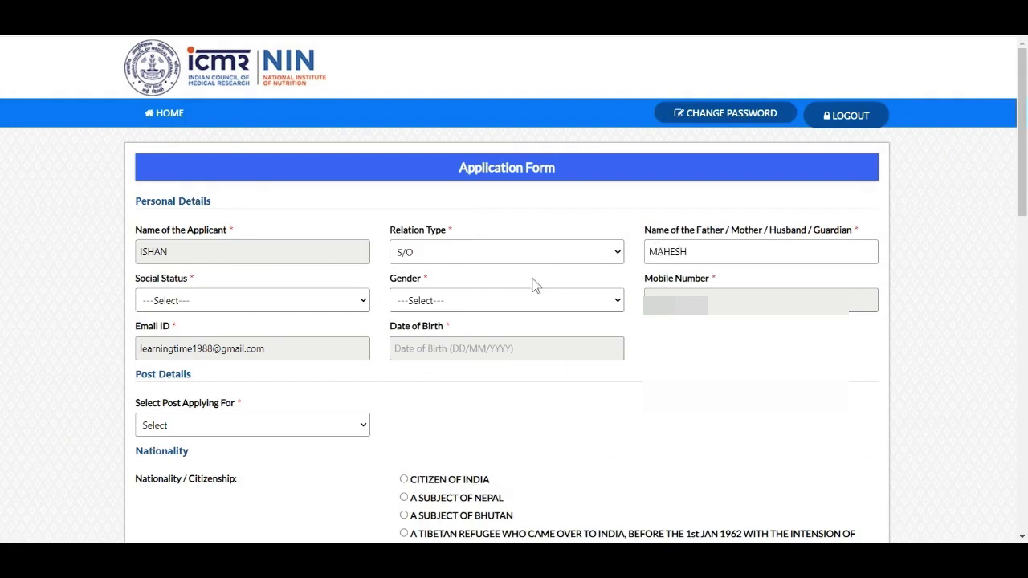
# - Set the social status to UR(UnReserved) and the gender to Male
pyautogui.click(214, 304)
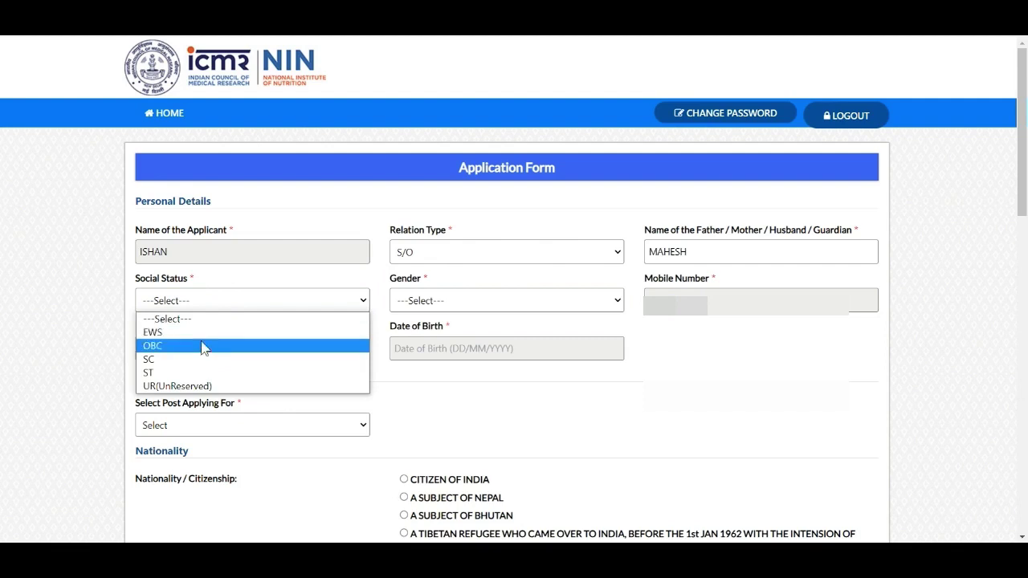
pyautogui.click(196, 387)
pyautogui.click(485, 300)
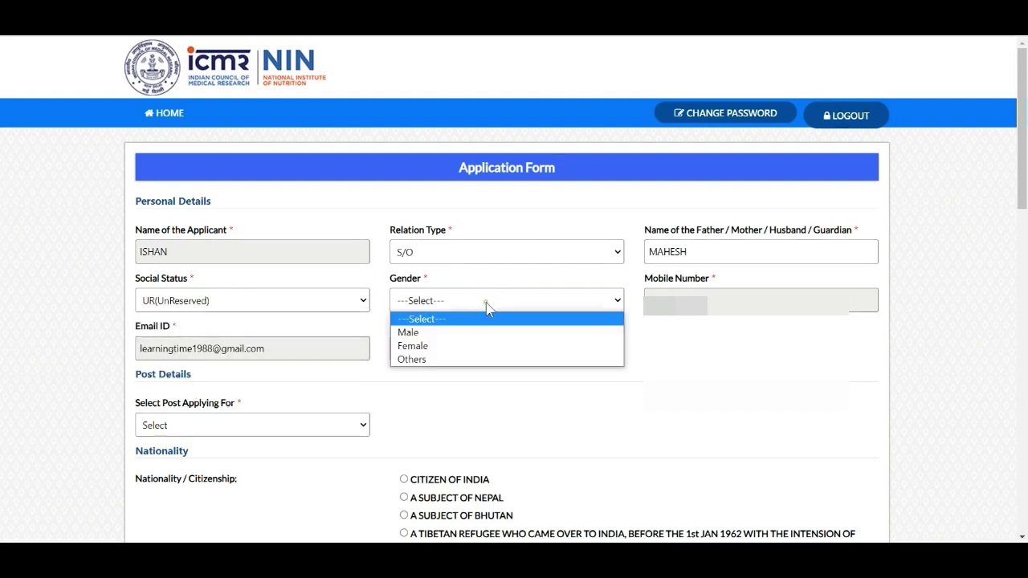
pyautogui.click(447, 339)
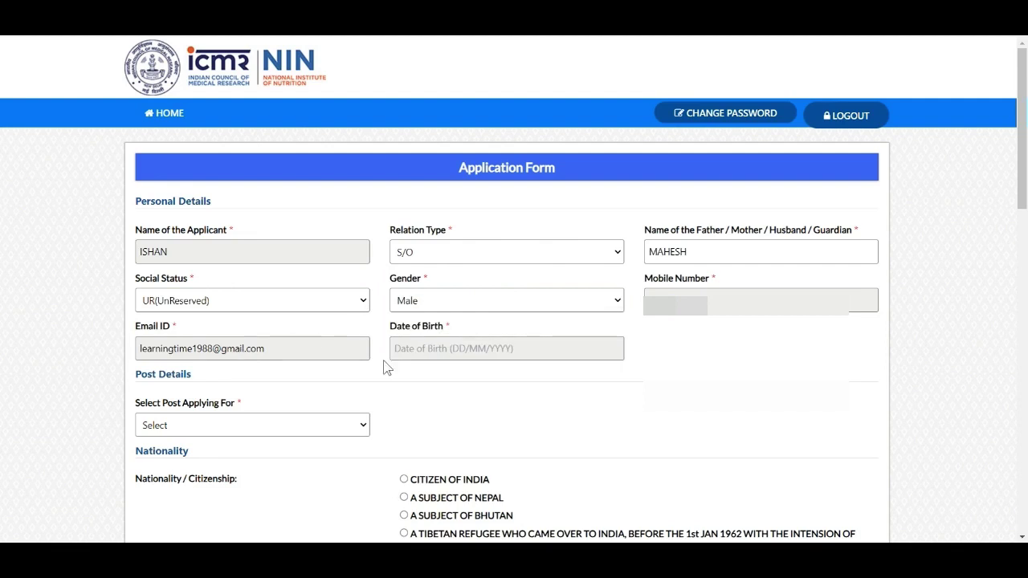
pyautogui.click(444, 355)
pyautogui.click(444, 372)
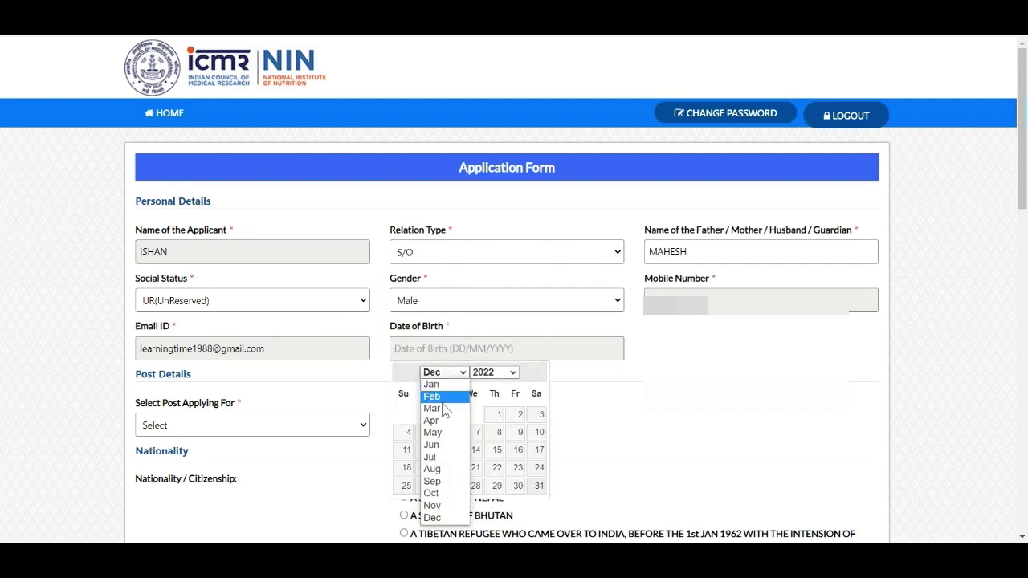
pyautogui.click(433, 408)
pyautogui.click(494, 372)
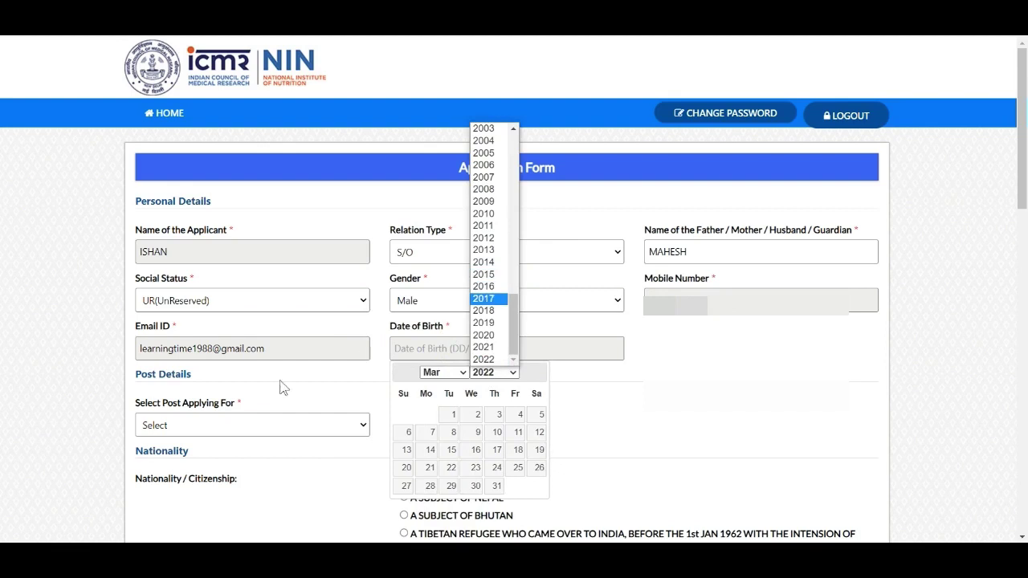
# - Choose Laboratory Attendant-1 (Group-C Level-1) as the post applied for, with post code LA-01
pyautogui.click(246, 424)
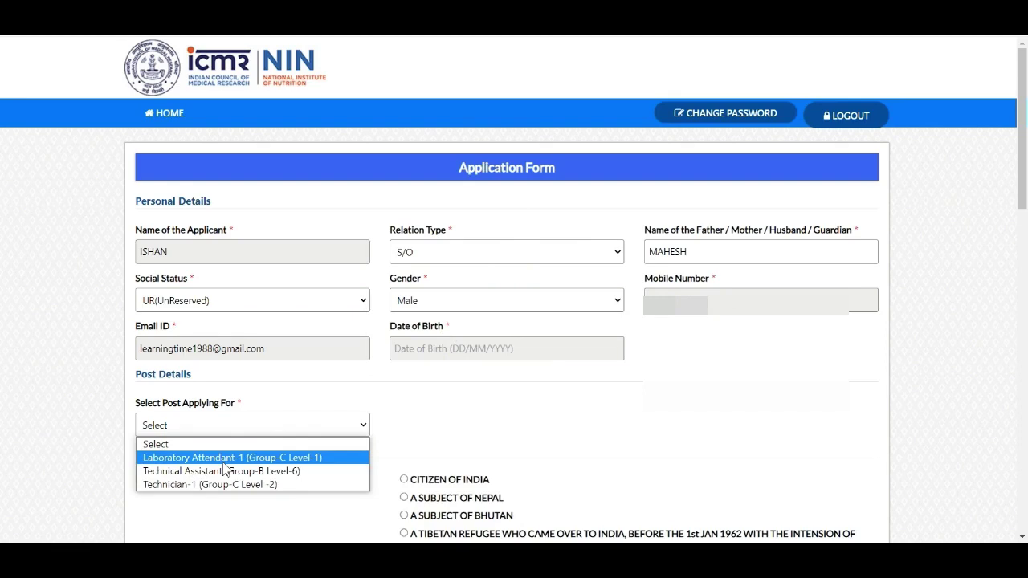
pyautogui.click(224, 463)
pyautogui.click(438, 425)
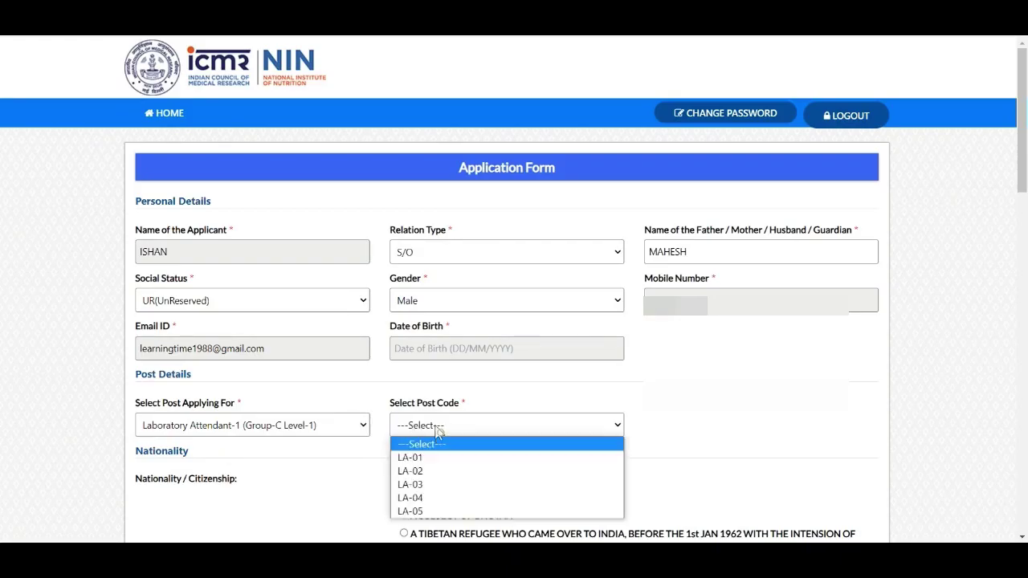
pyautogui.click(423, 460)
# - Set the reservation category to UR, the discipline to Laboratory and the essential qualification to 10th Pass with 50% marks
pyautogui.scroll(-3, 425, 453)
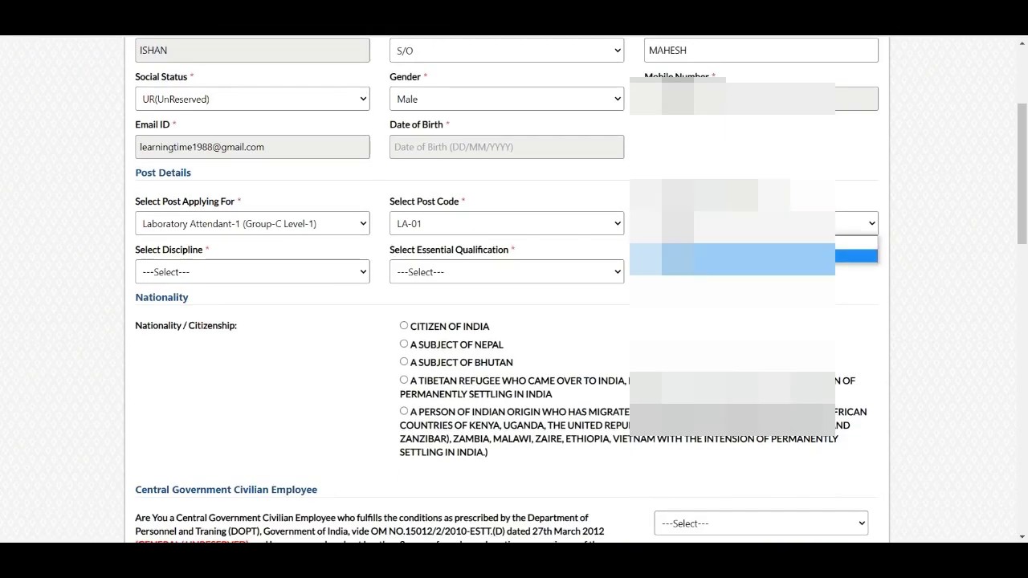
pyautogui.click(851, 255)
pyautogui.click(187, 273)
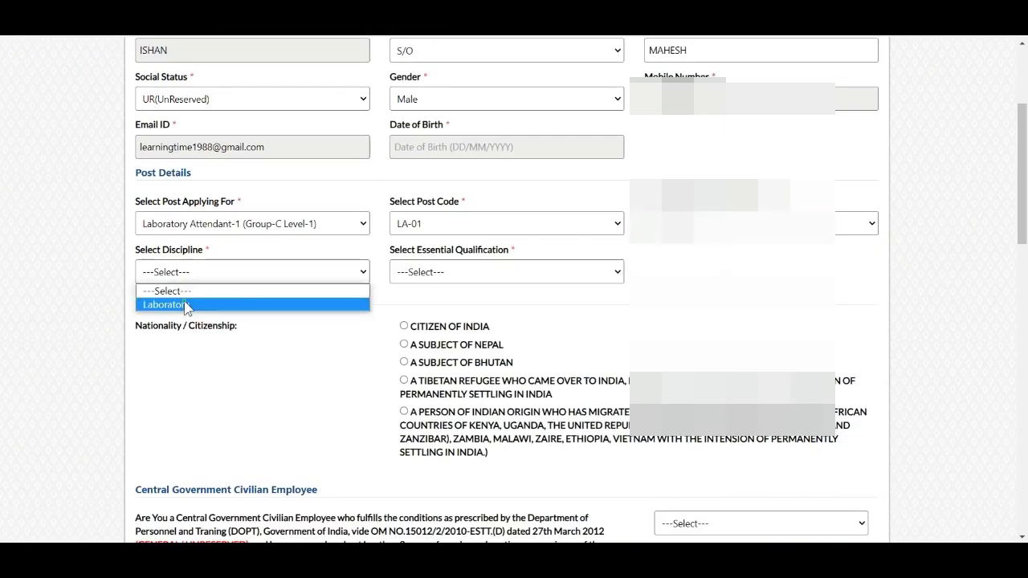
pyautogui.click(184, 302)
pyautogui.click(454, 273)
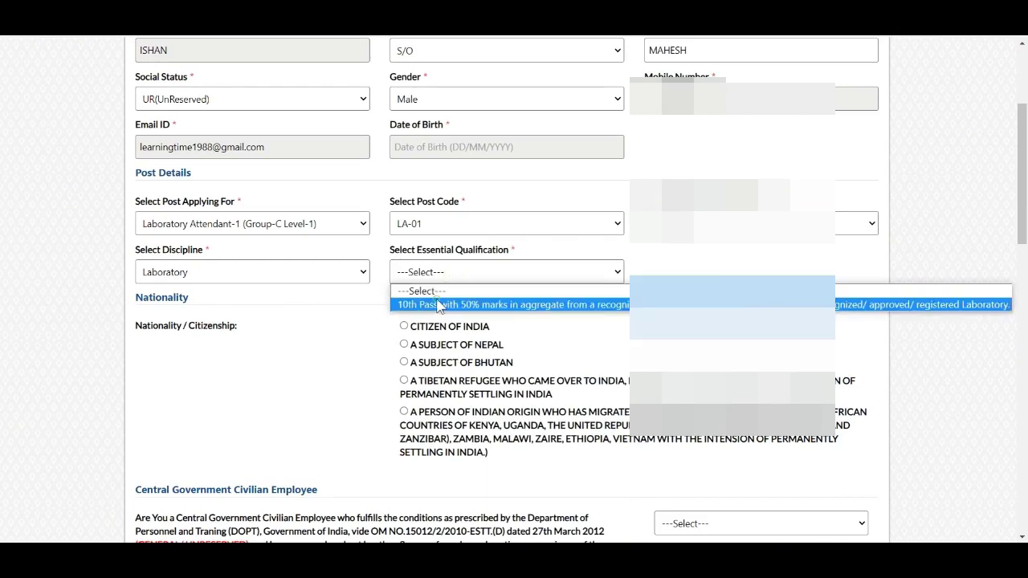
pyautogui.click(440, 305)
# - Set the nationality to CITIZEN OF INDIA
pyautogui.click(405, 326)
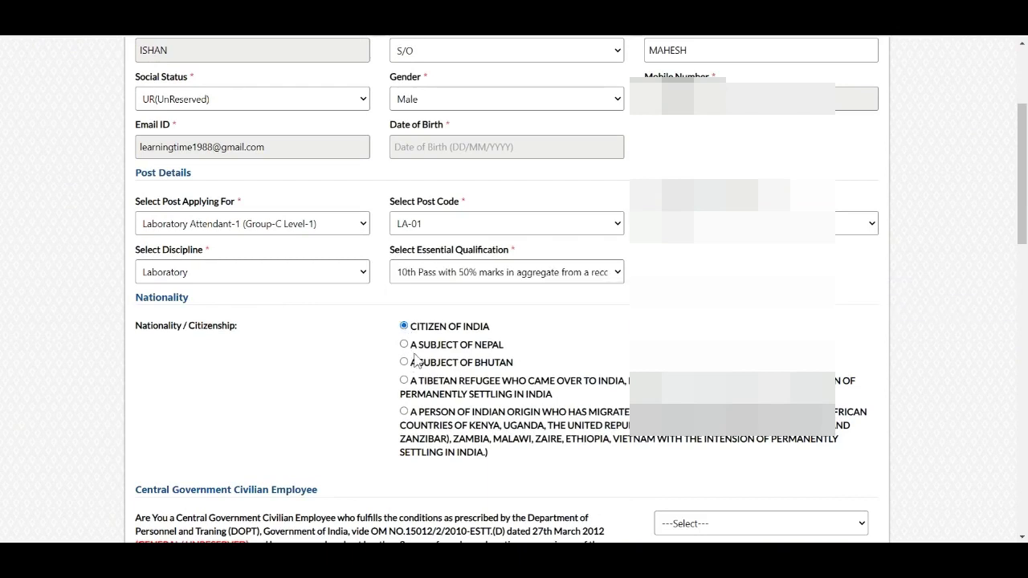
pyautogui.scroll(-3, 408, 361)
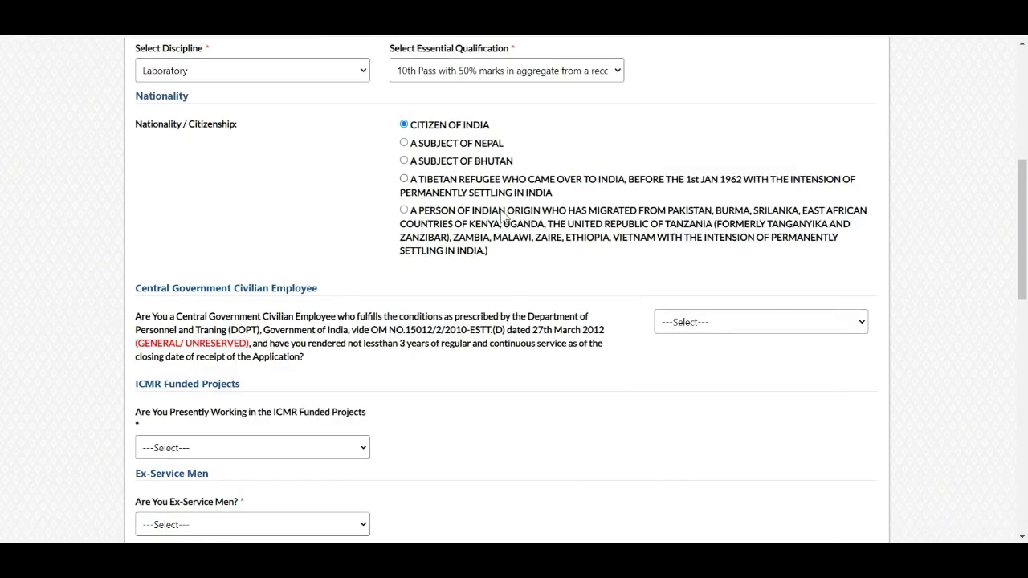
pyautogui.scroll(2, 518, 316)
pyautogui.scroll(1, 518, 316)
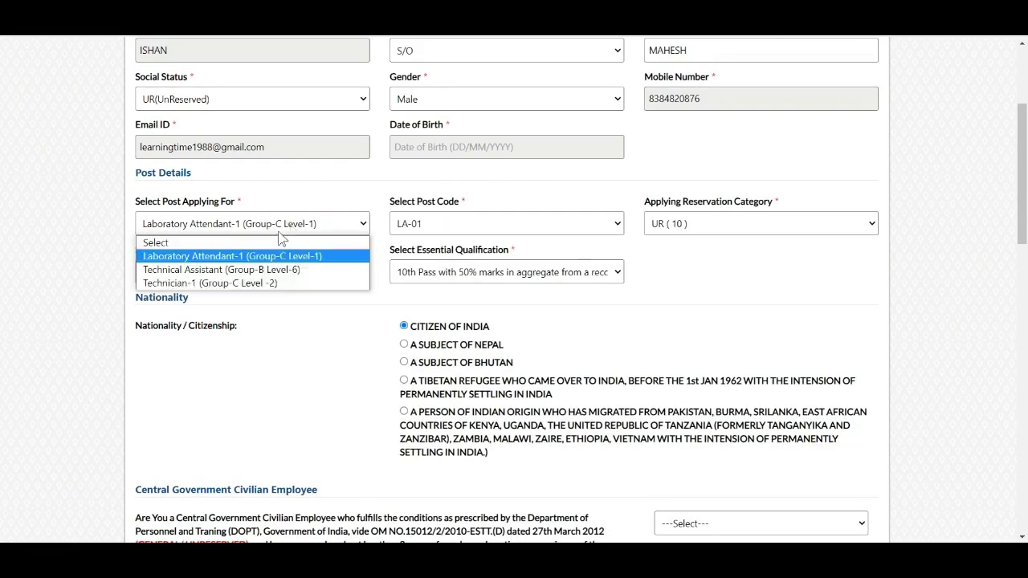
# - Try the Technical Assistant (Group-B Level-6) post with post code TA-03 and check its reservation category and discipline options
pyautogui.click(295, 229)
pyautogui.click(225, 270)
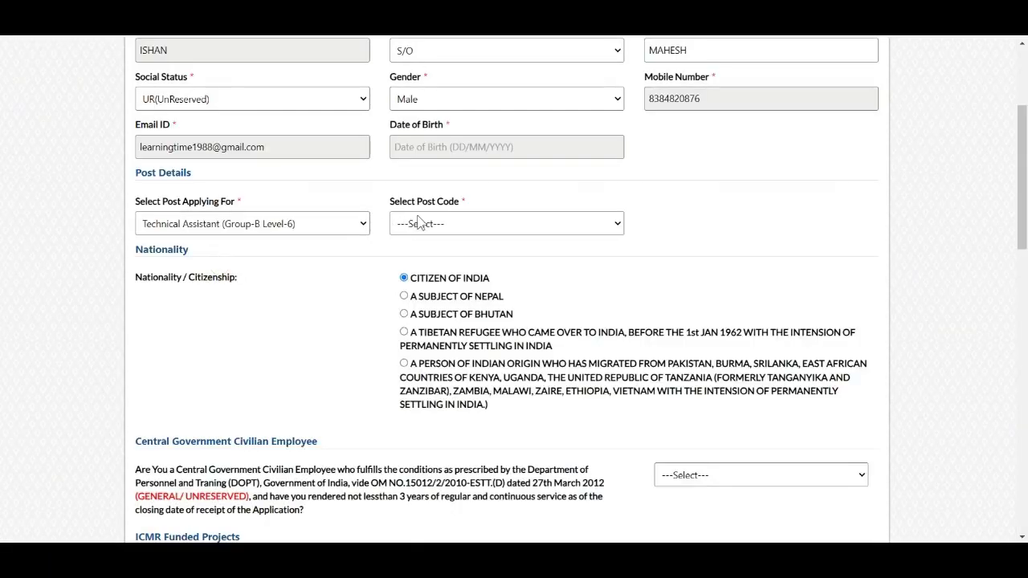
pyautogui.click(447, 224)
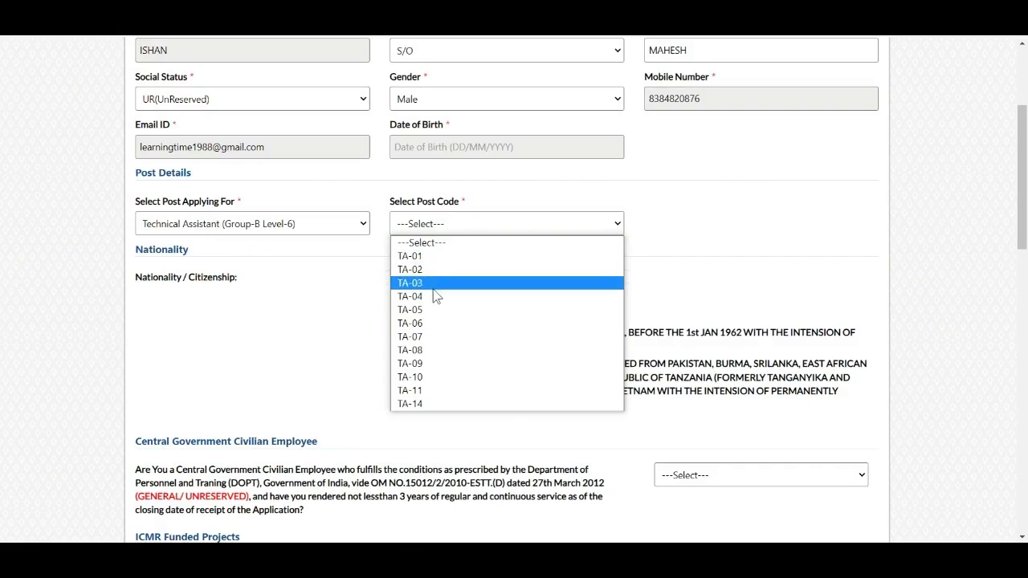
pyautogui.click(435, 286)
pyautogui.click(688, 225)
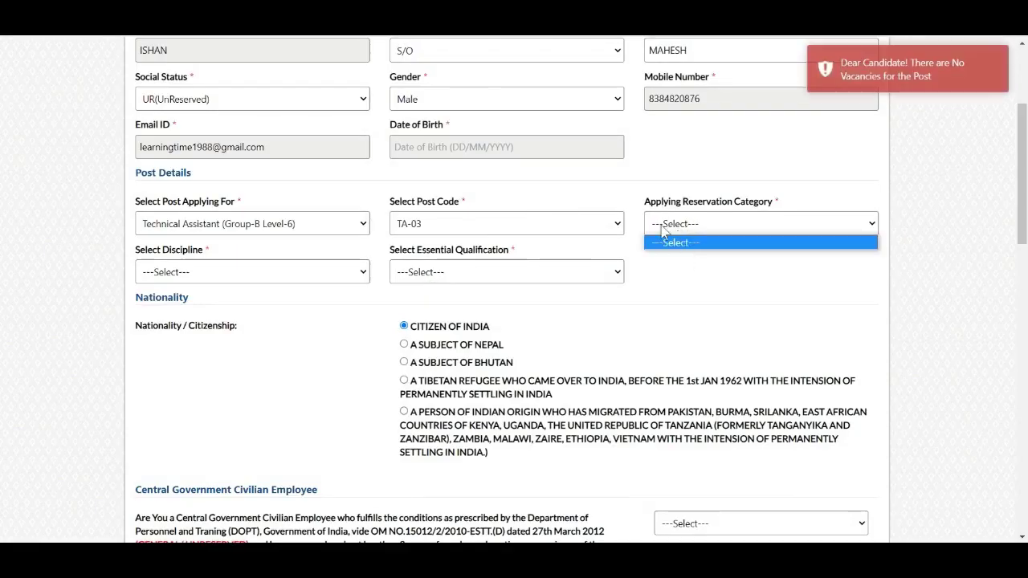
pyautogui.click(213, 273)
# - Switch the post applied for to Laboratory Attendant-1 (Group-C Level-1) and select post code LA-01
pyautogui.click(194, 225)
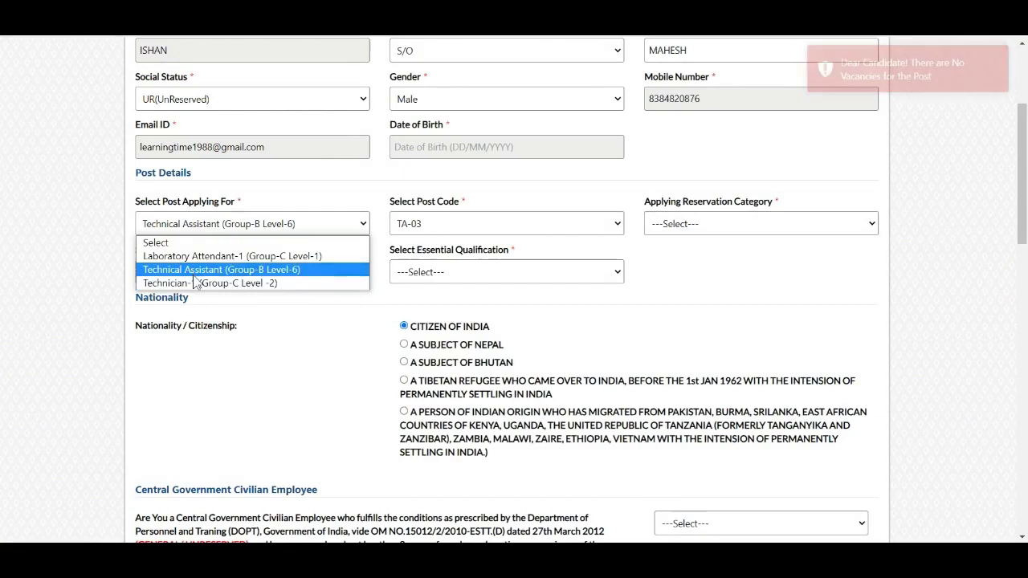
pyautogui.click(193, 256)
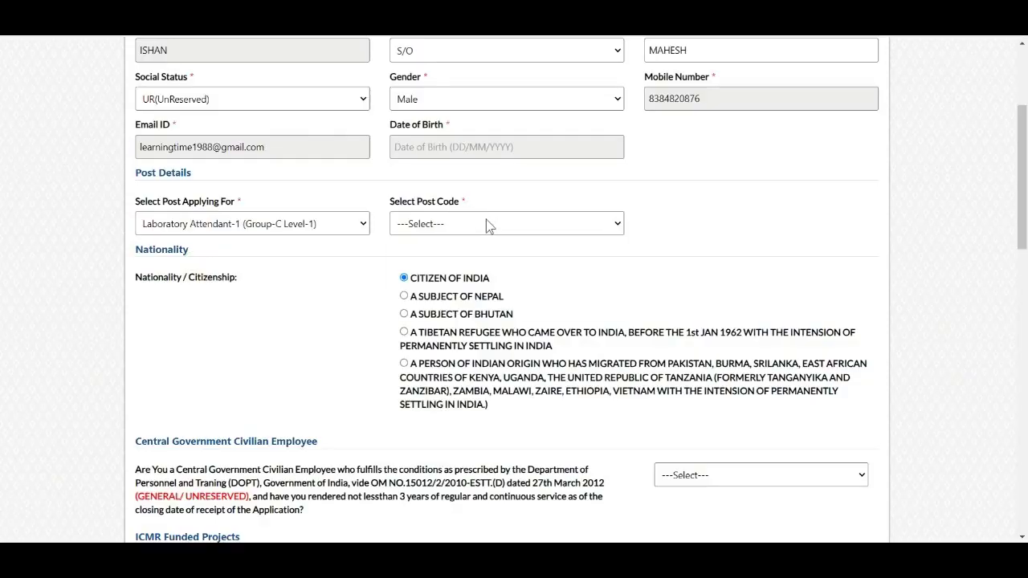
pyautogui.click(487, 224)
pyautogui.click(469, 255)
# - Select the UR reservation category, the Laboratory discipline and the 10th Pass with 50% marks essential qualification
pyautogui.click(723, 223)
pyautogui.click(704, 257)
pyautogui.click(201, 273)
pyautogui.click(186, 307)
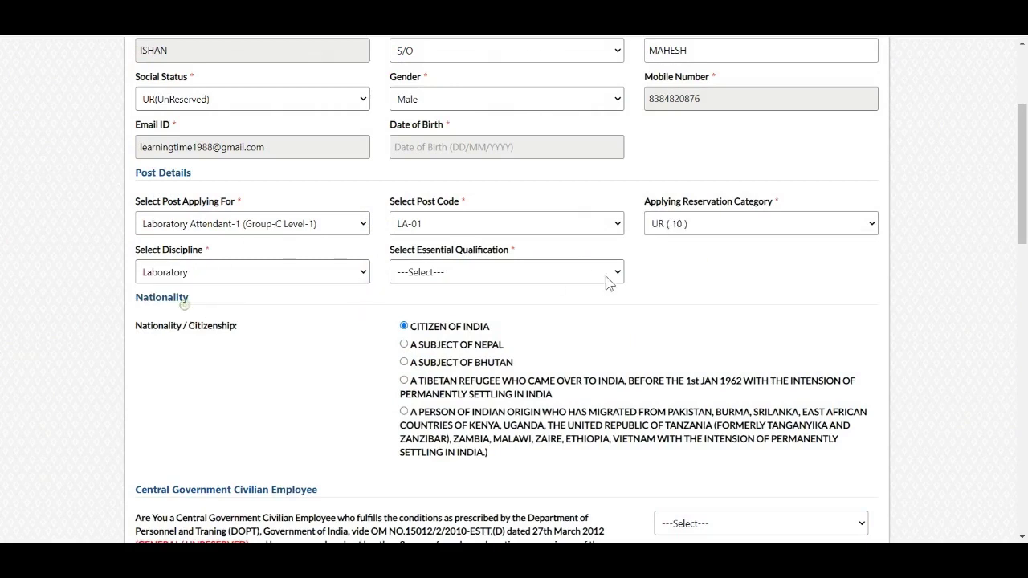
pyautogui.click(515, 263)
pyautogui.click(484, 304)
# - Answer YES to the Central Government Civilian Employee question
pyautogui.scroll(-3, 478, 326)
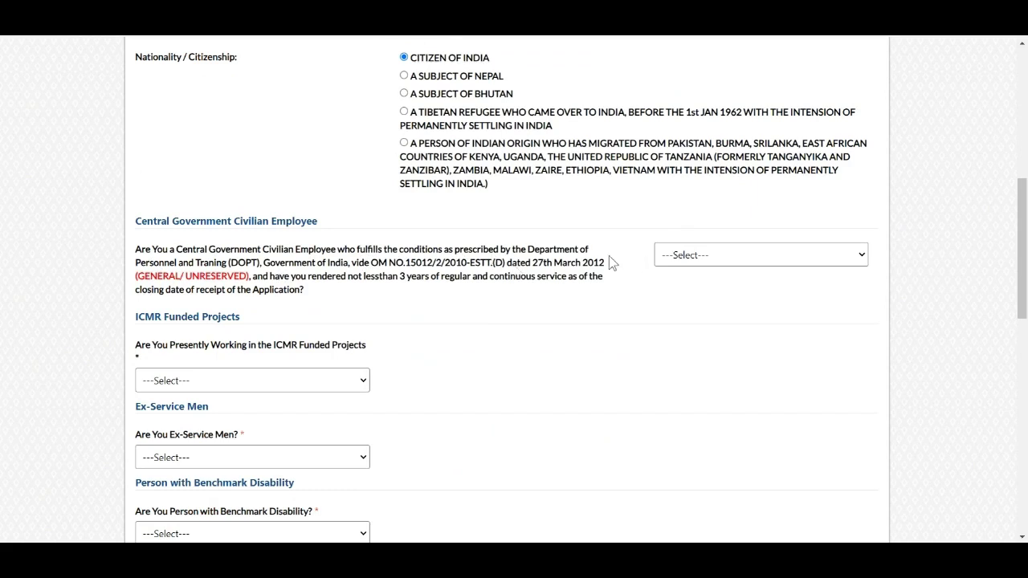
pyautogui.click(725, 255)
pyautogui.click(696, 286)
# - Answer NO to the ICMR Funded Projects, Ex-Service Men and Person with Benchmark Disability questions
pyautogui.scroll(-3, 197, 335)
pyautogui.click(192, 246)
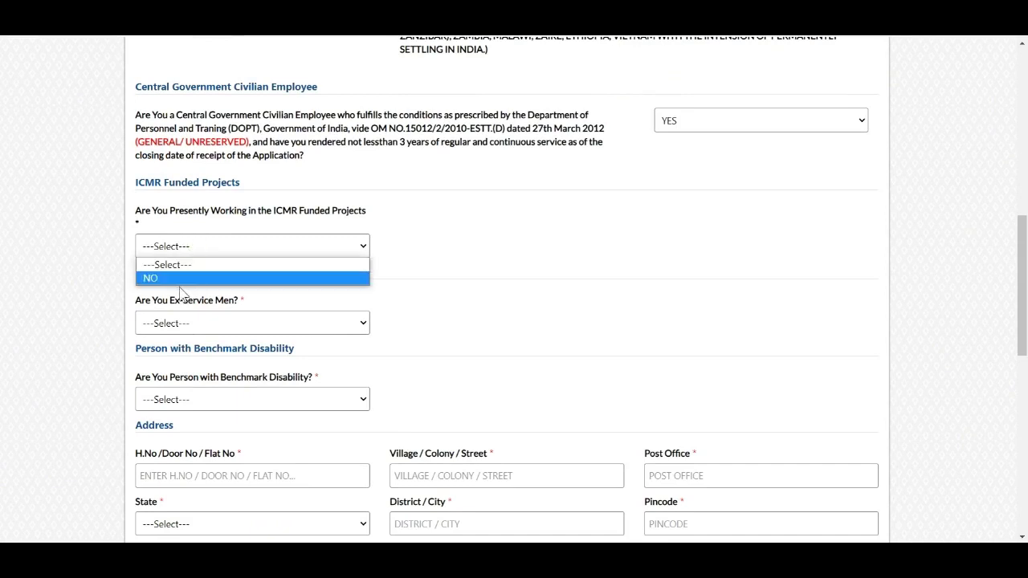
pyautogui.click(180, 279)
pyautogui.click(192, 323)
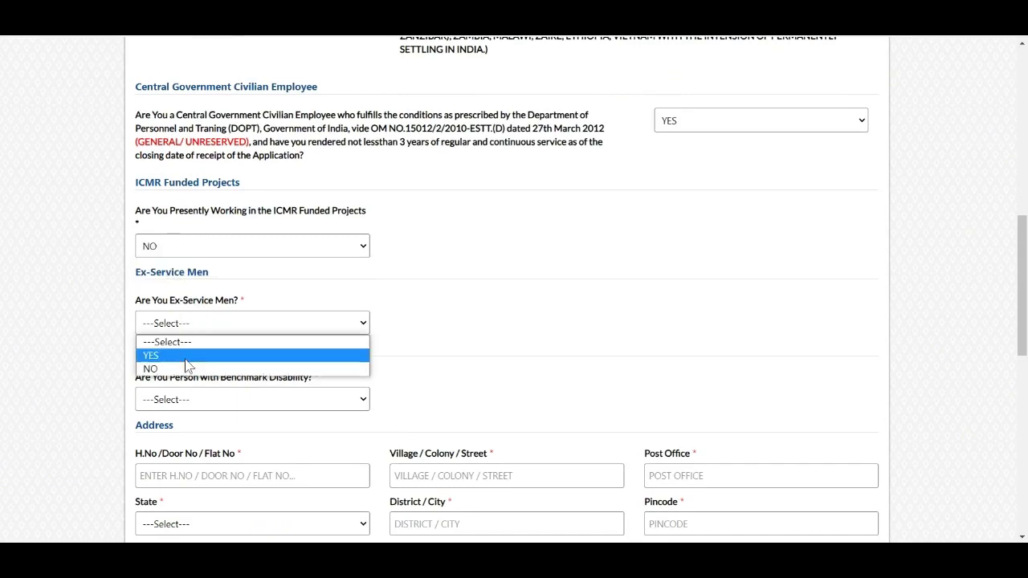
pyautogui.click(182, 367)
pyautogui.scroll(-3, 199, 265)
pyautogui.click(198, 265)
pyautogui.click(183, 312)
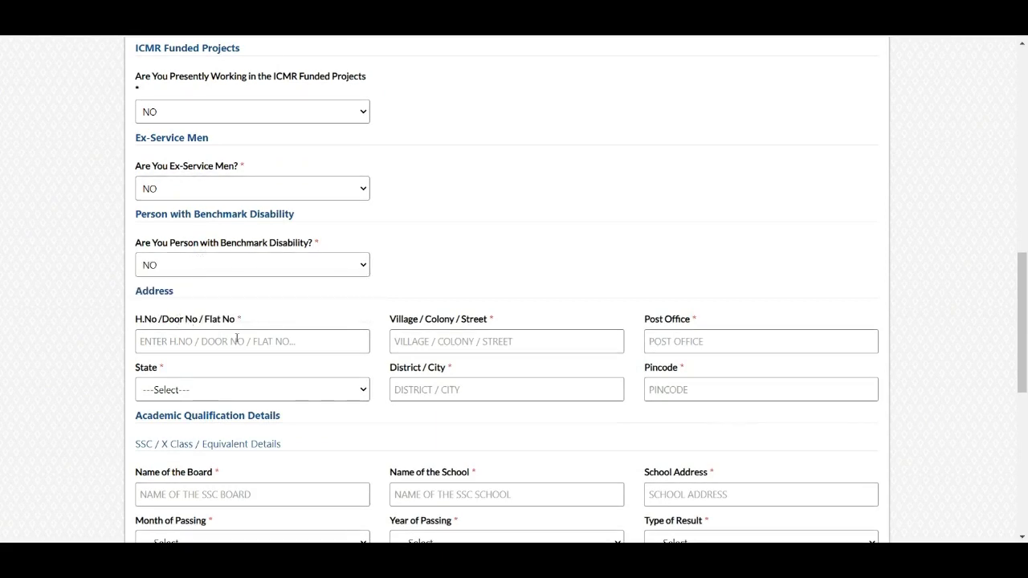
pyautogui.press('Tab')
pyautogui.press('Tab')
pyautogui.click(253, 387)
pyautogui.click(473, 395)
pyautogui.scroll(-2, 557, 397)
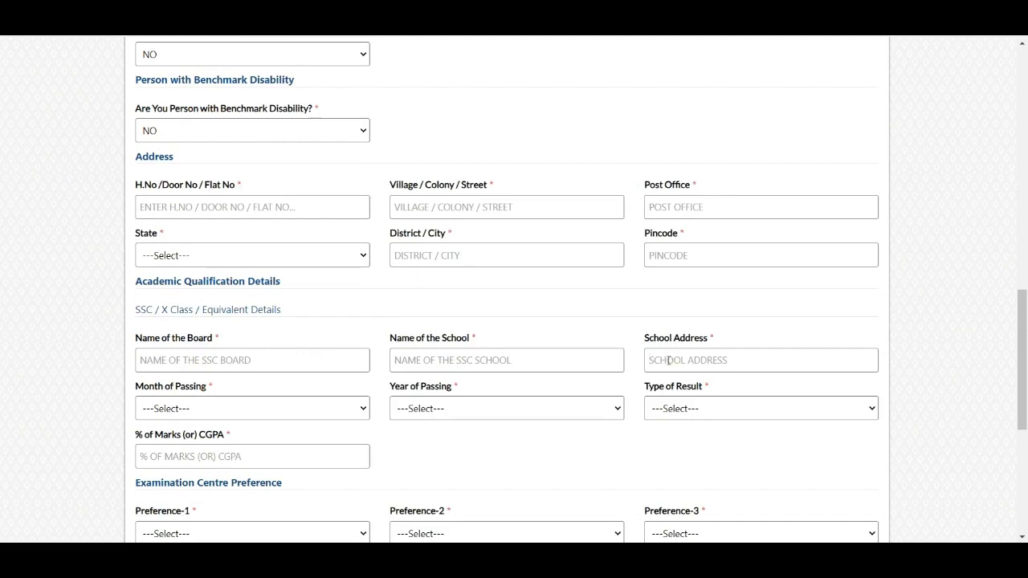
# - Set the type of result in the SSC / X Class details to MARKS
pyautogui.click(293, 408)
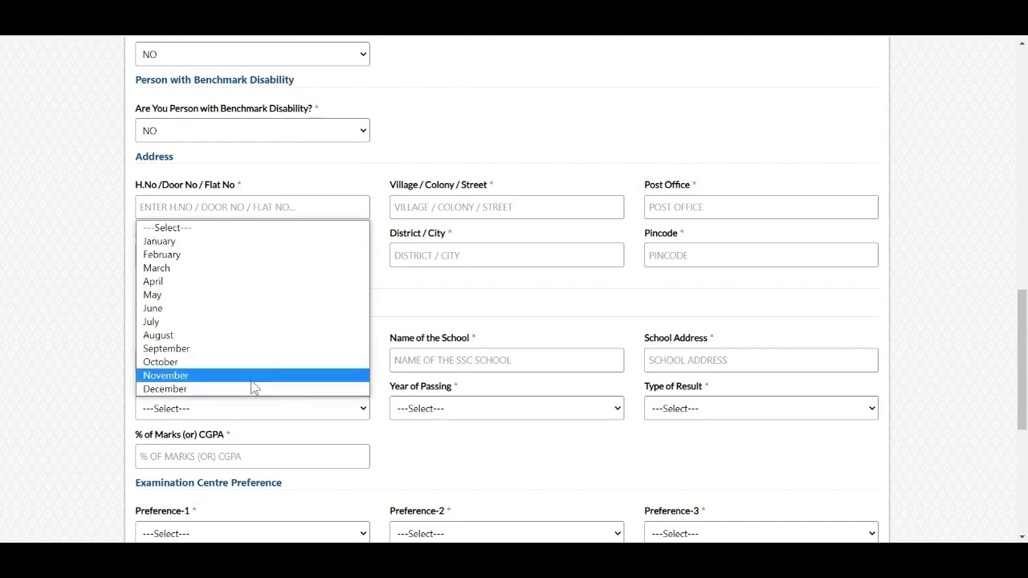
pyautogui.click(500, 408)
pyautogui.click(675, 414)
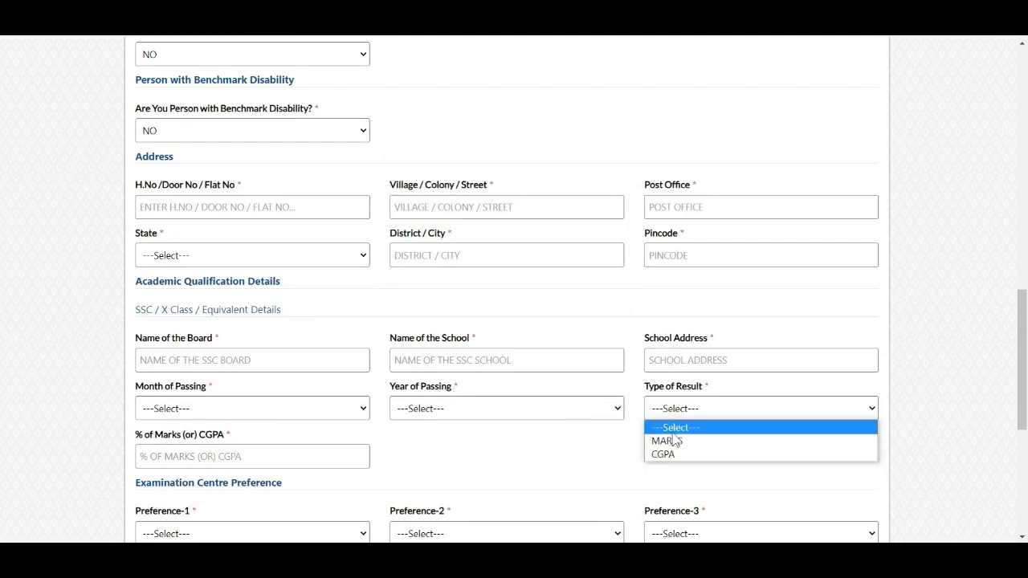
pyautogui.click(671, 438)
pyautogui.scroll(-2, 386, 369)
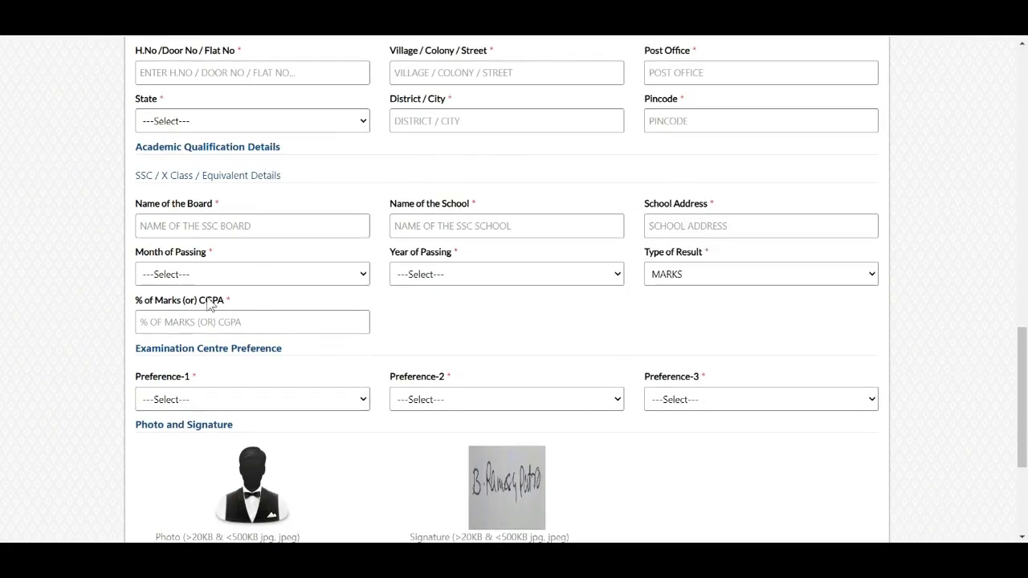
# - Set the examination centre preferences to Uttar Pradesh first, Delhi second and Chhattisgarh third
pyautogui.scroll(-2, 199, 321)
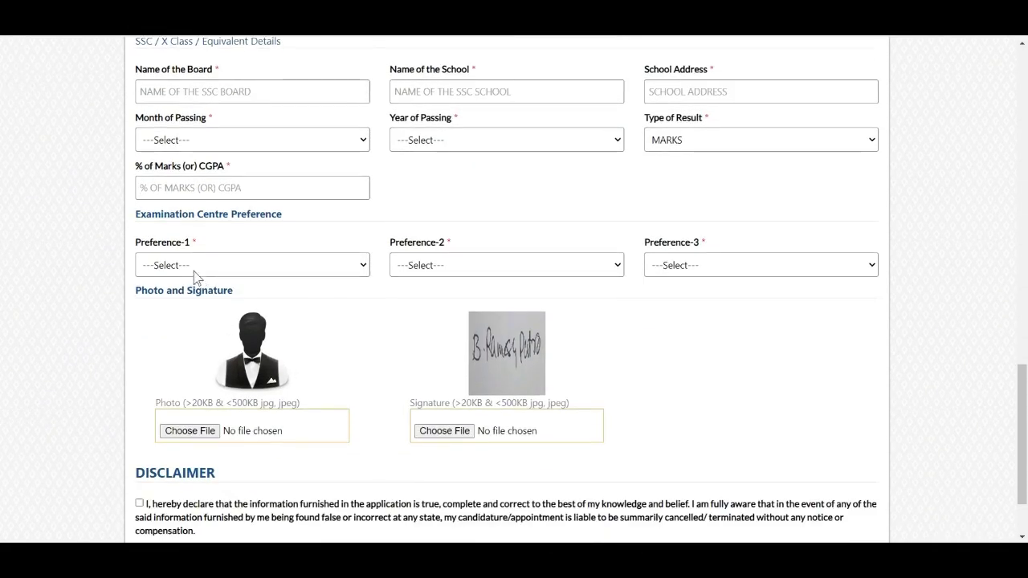
pyautogui.click(193, 271)
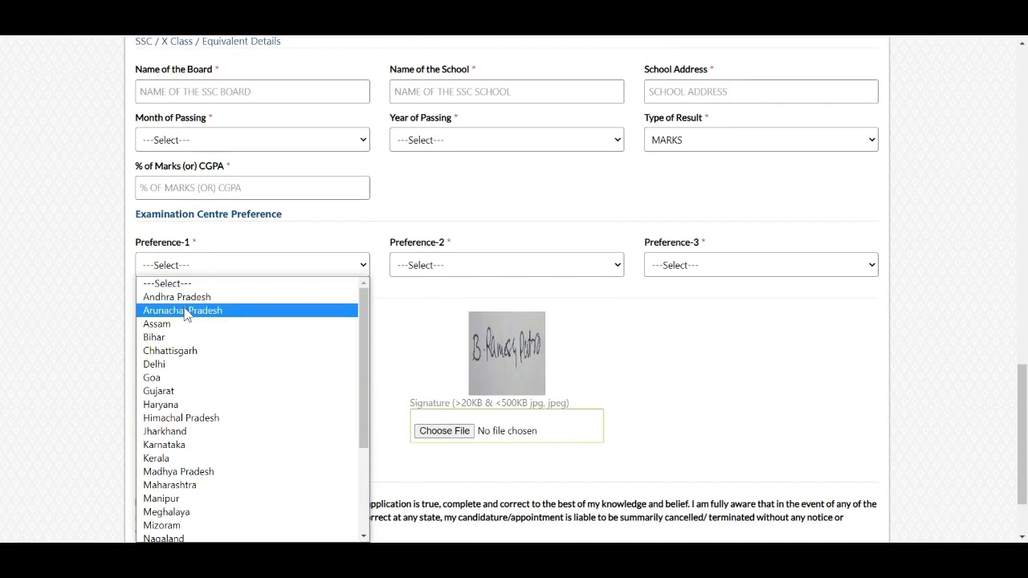
pyautogui.scroll(-3, 201, 362)
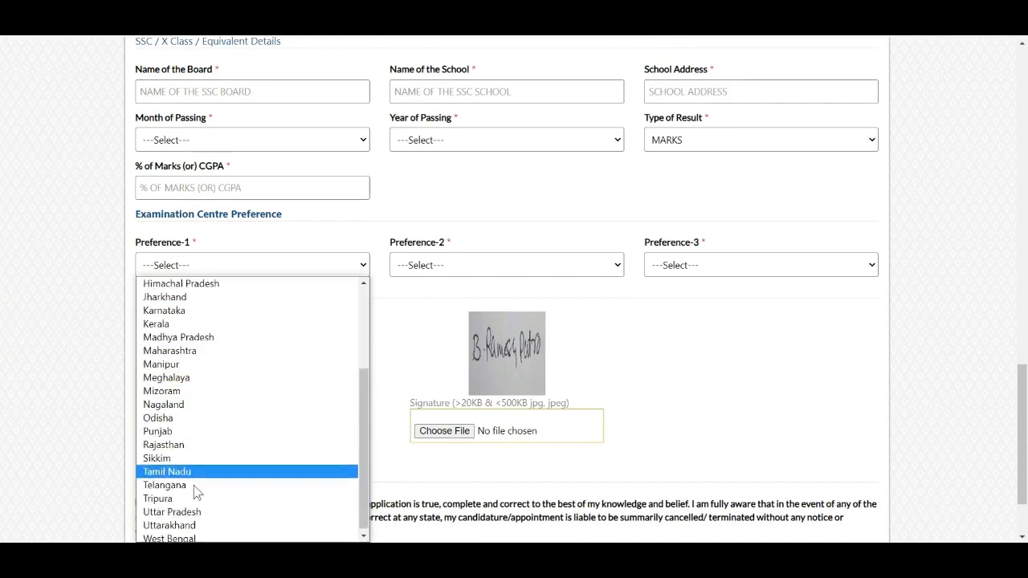
pyautogui.click(192, 509)
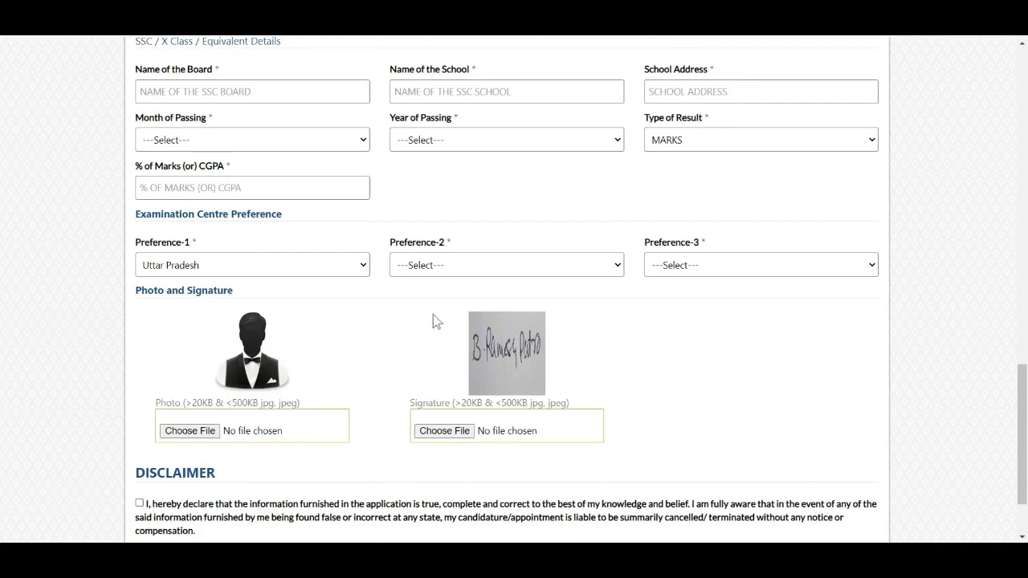
pyautogui.click(434, 264)
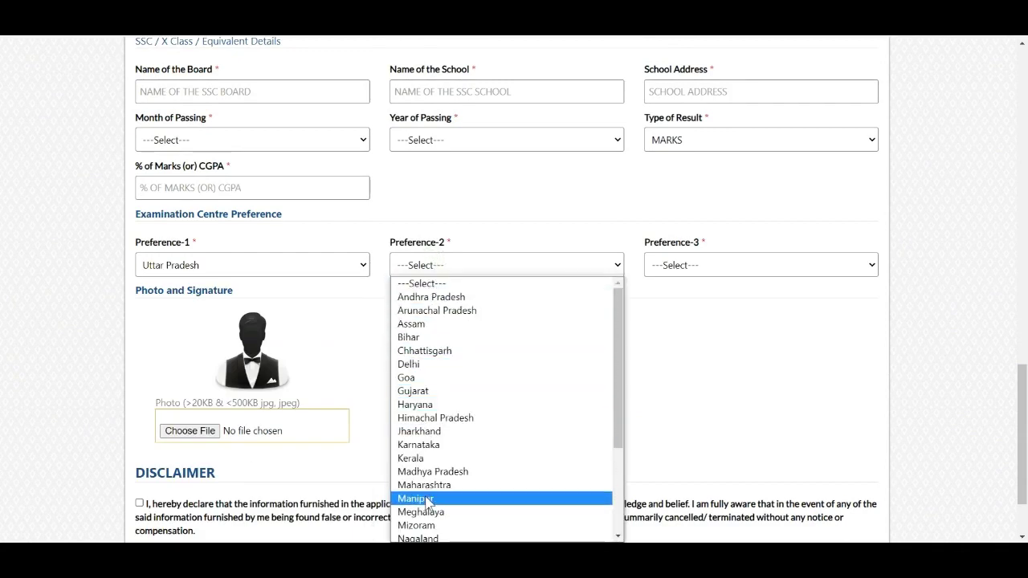
pyautogui.scroll(-3, 426, 525)
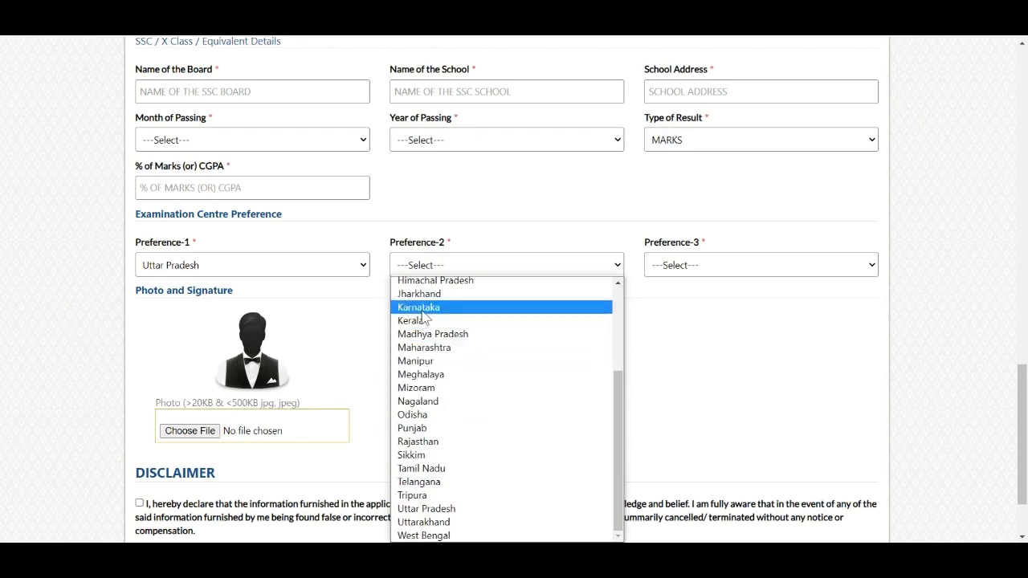
pyautogui.scroll(3, 428, 332)
pyautogui.click(425, 364)
pyautogui.click(692, 267)
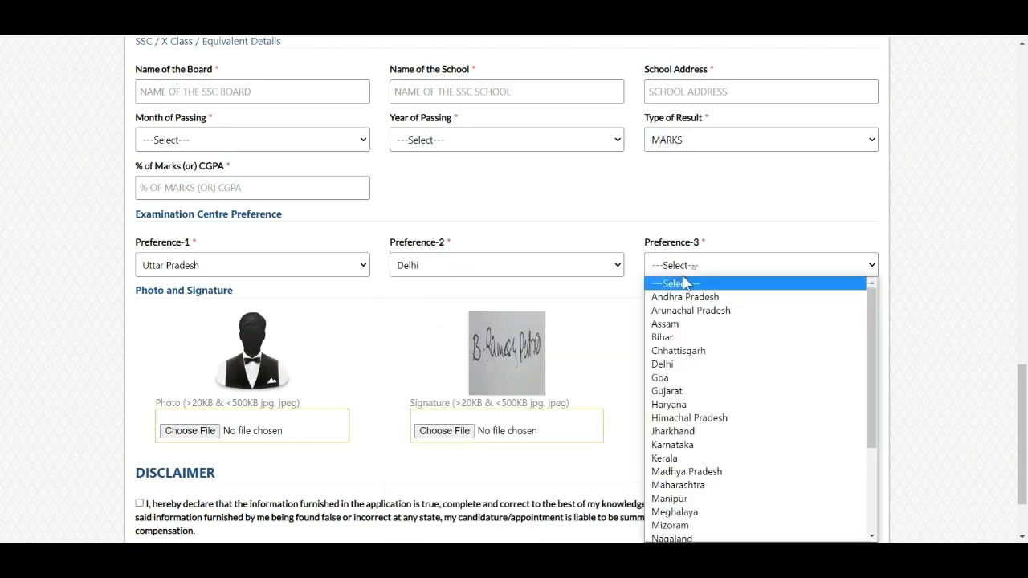
pyautogui.click(673, 351)
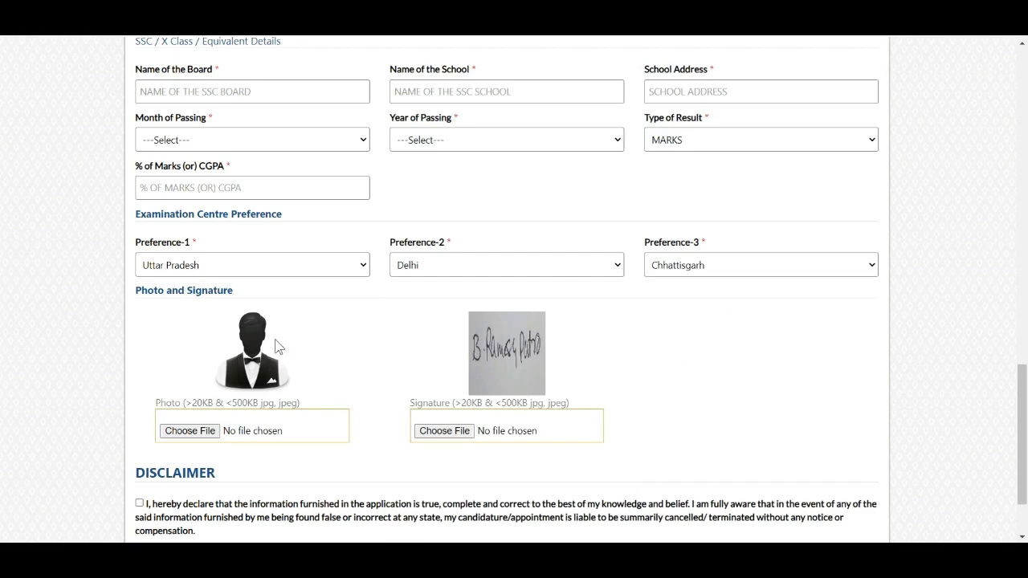
# - Accept the disclaimer declaration and review the entries throughout the application form
pyautogui.scroll(-2, 274, 339)
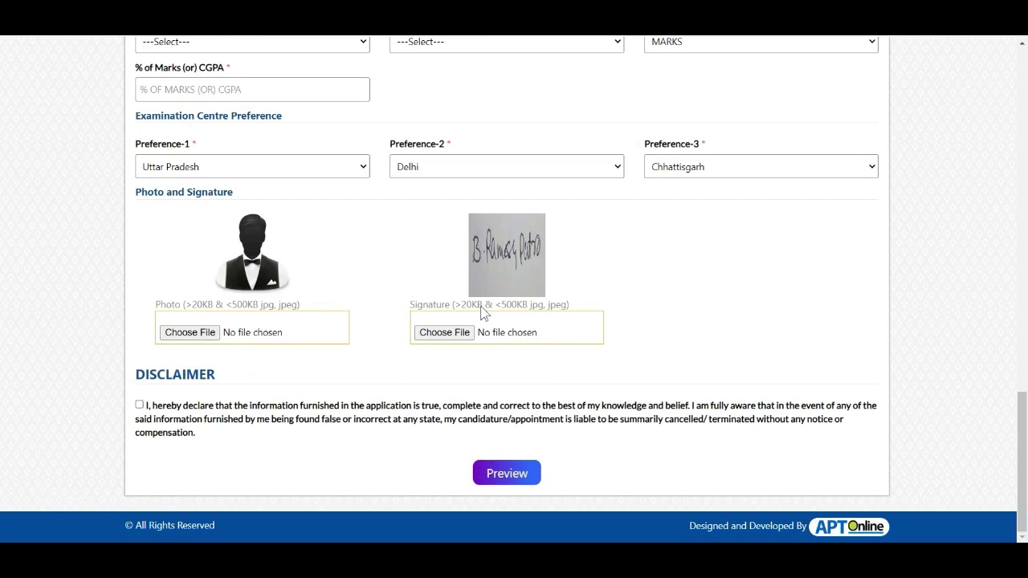
pyautogui.click(140, 406)
pyautogui.scroll(20, 506, 452)
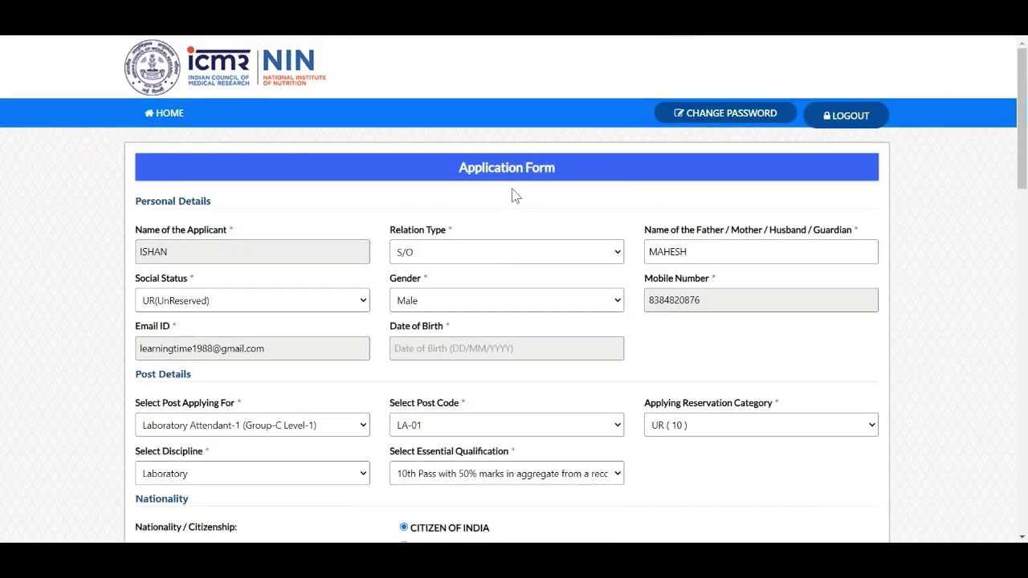
pyautogui.scroll(-20, 515, 196)
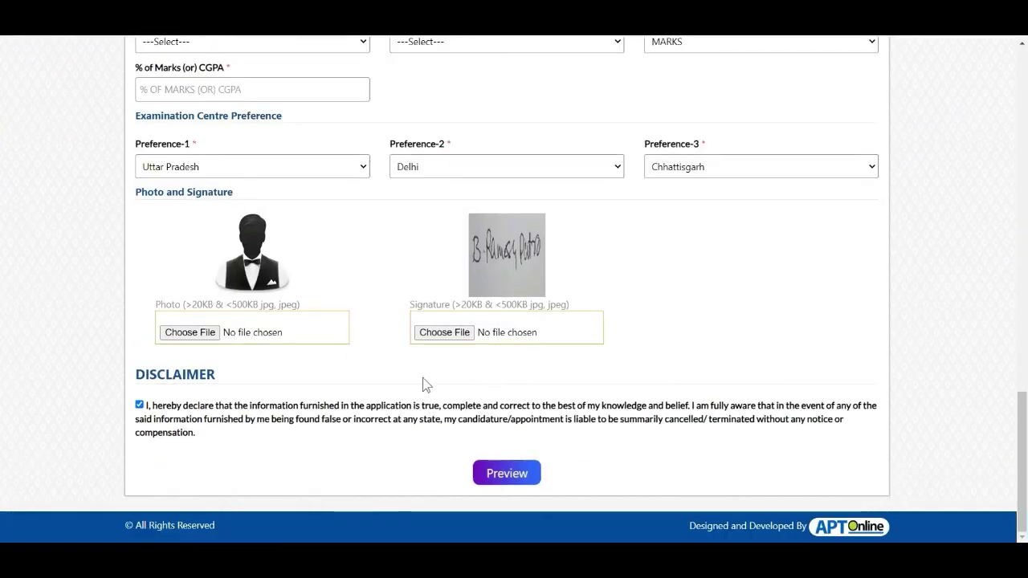
pyautogui.scroll(12, 420, 377)
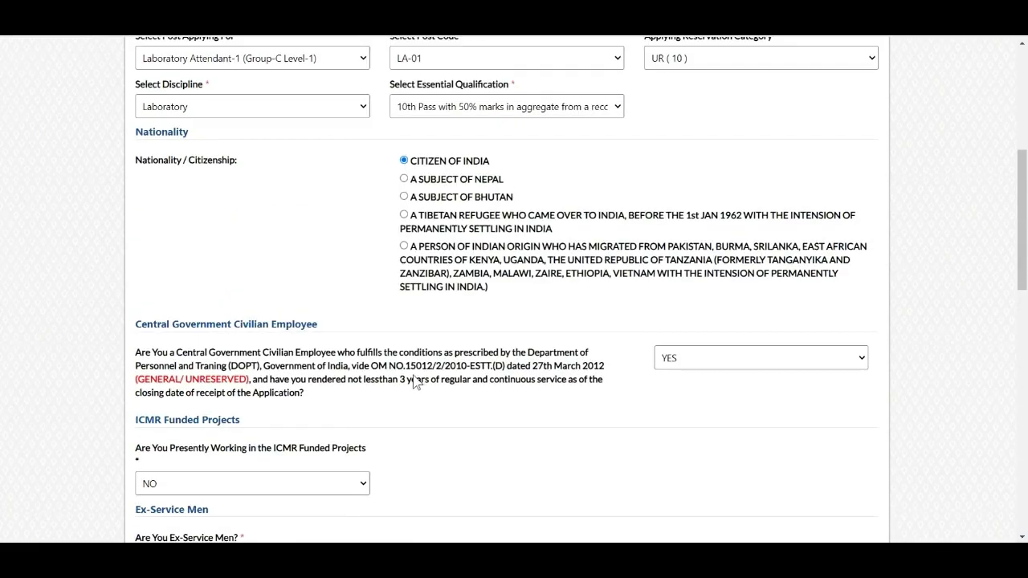
pyautogui.scroll(3, 402, 360)
pyautogui.scroll(-7, 394, 362)
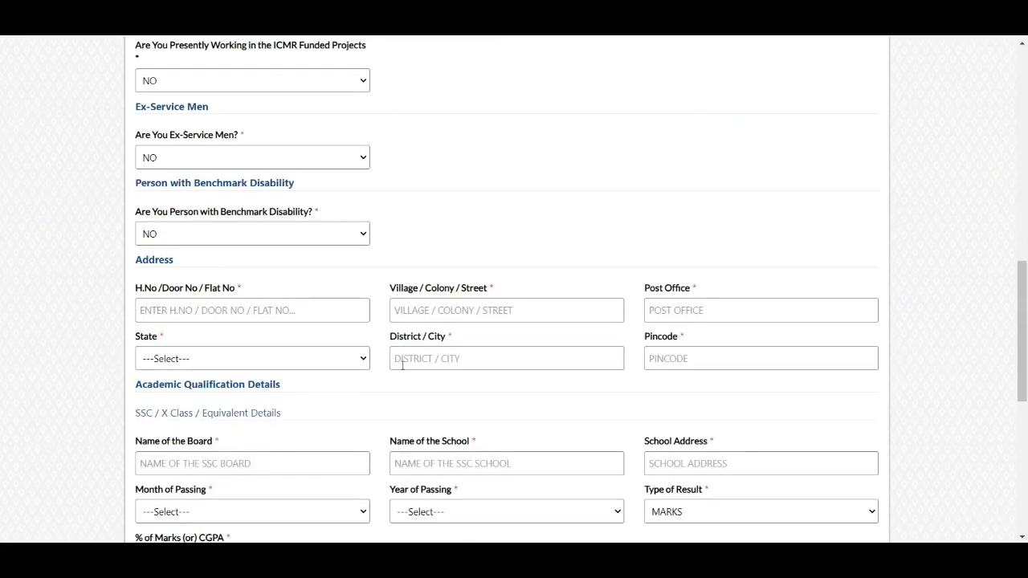
pyautogui.scroll(-6, 402, 365)
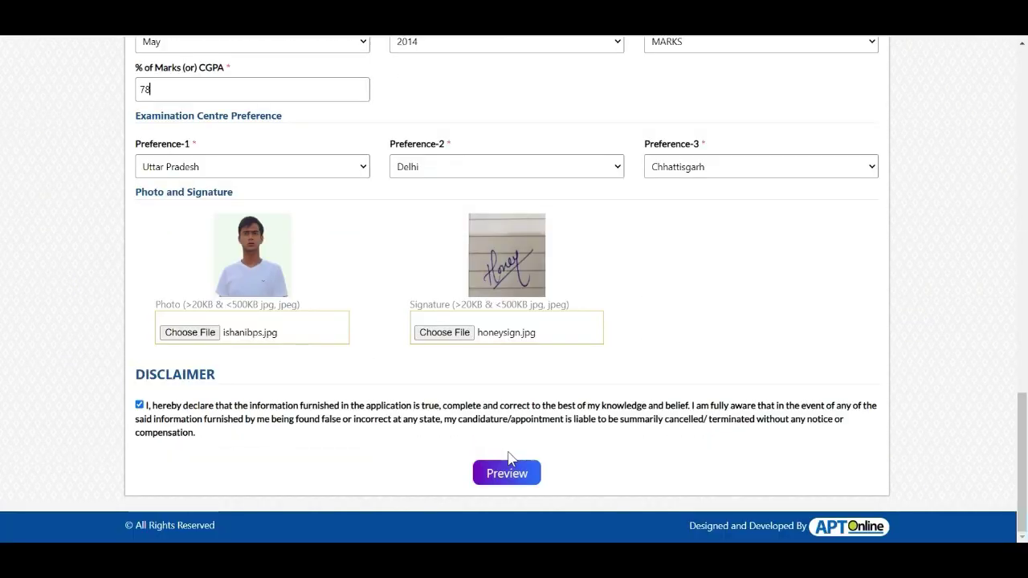
# - Preview the completed application, then accept its declaration and submit it, confirming the submission
pyautogui.click(505, 472)
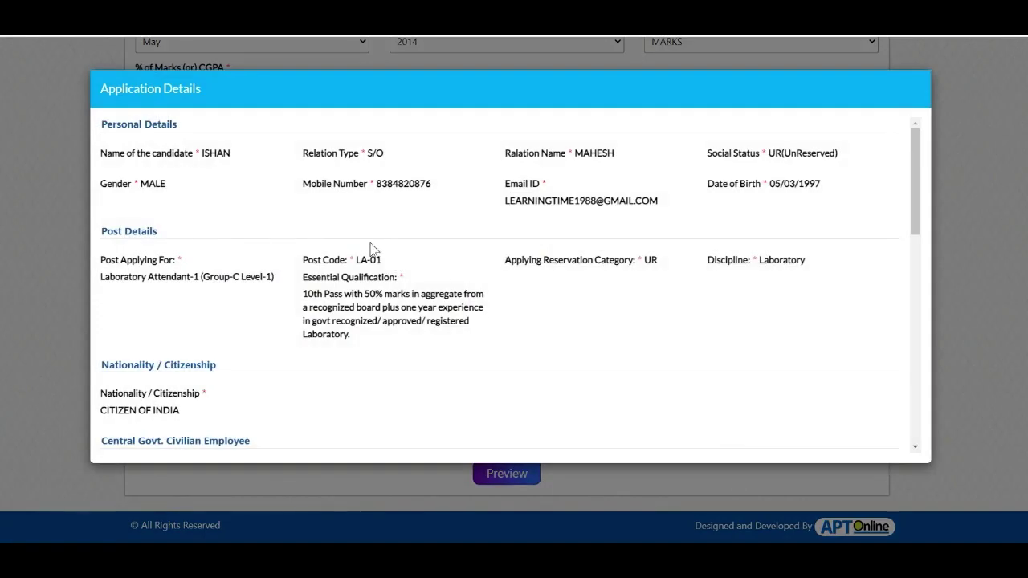
pyautogui.scroll(-10, 291, 303)
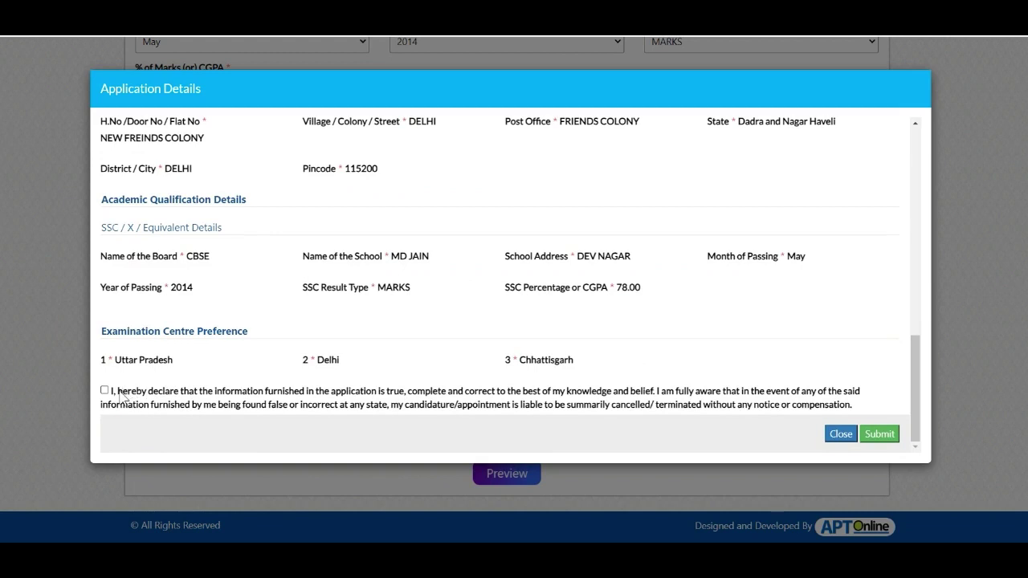
pyautogui.click(104, 391)
pyautogui.click(872, 438)
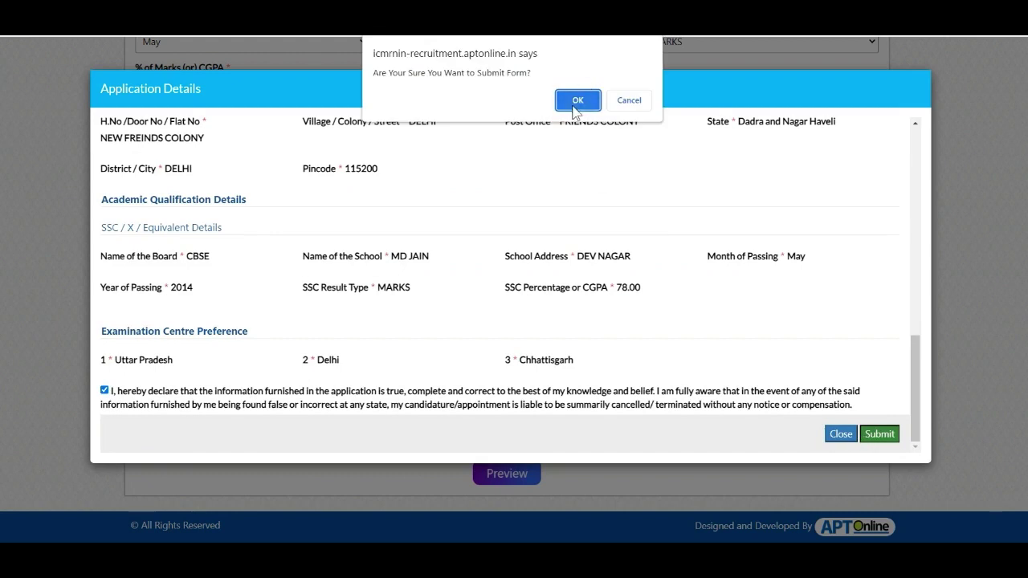
pyautogui.click(575, 101)
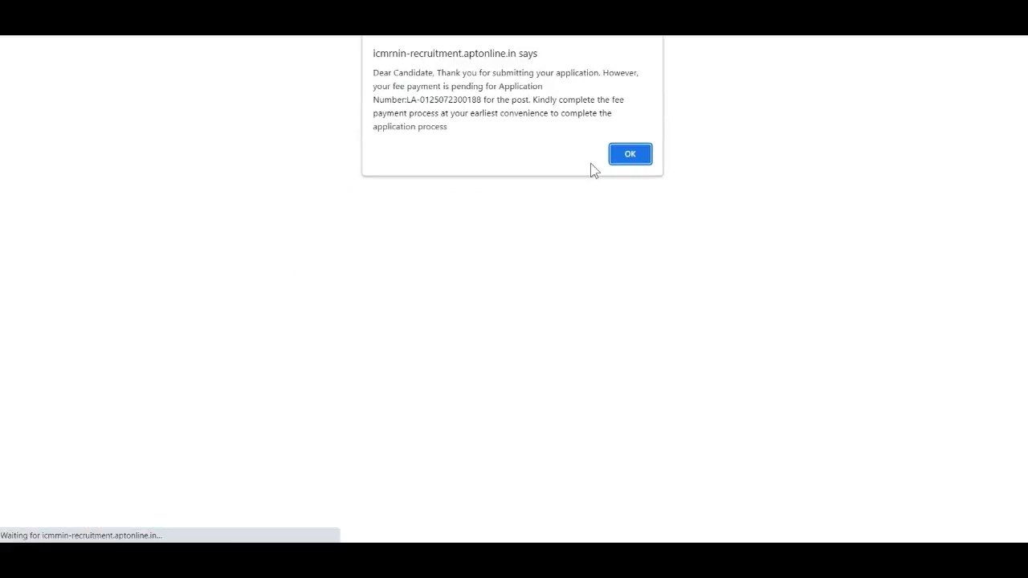
pyautogui.click(630, 153)
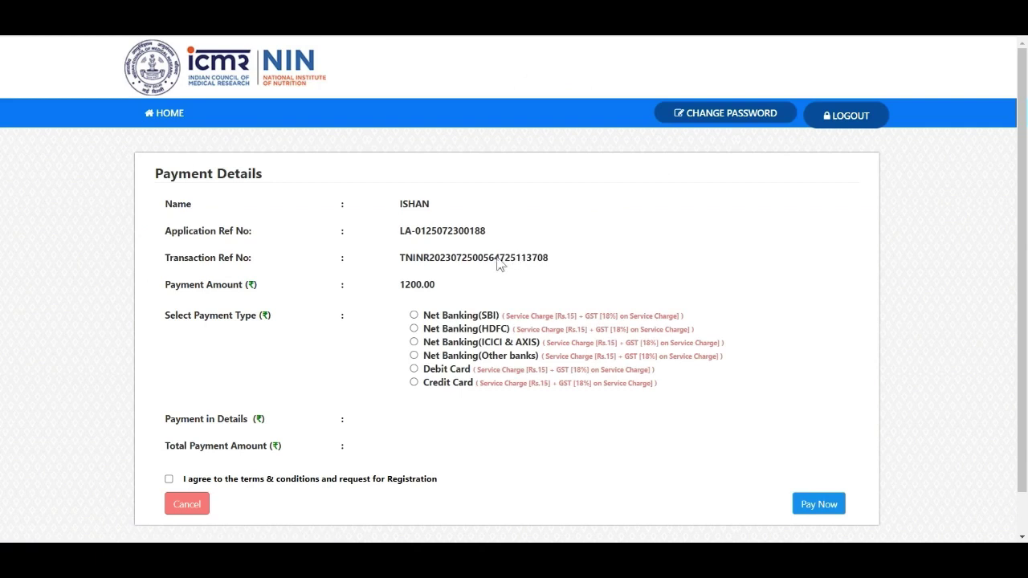
# - Agree to the payment terms and conditions and choose Net Banking(SBI) as the payment type
pyautogui.scroll(-2, 305, 339)
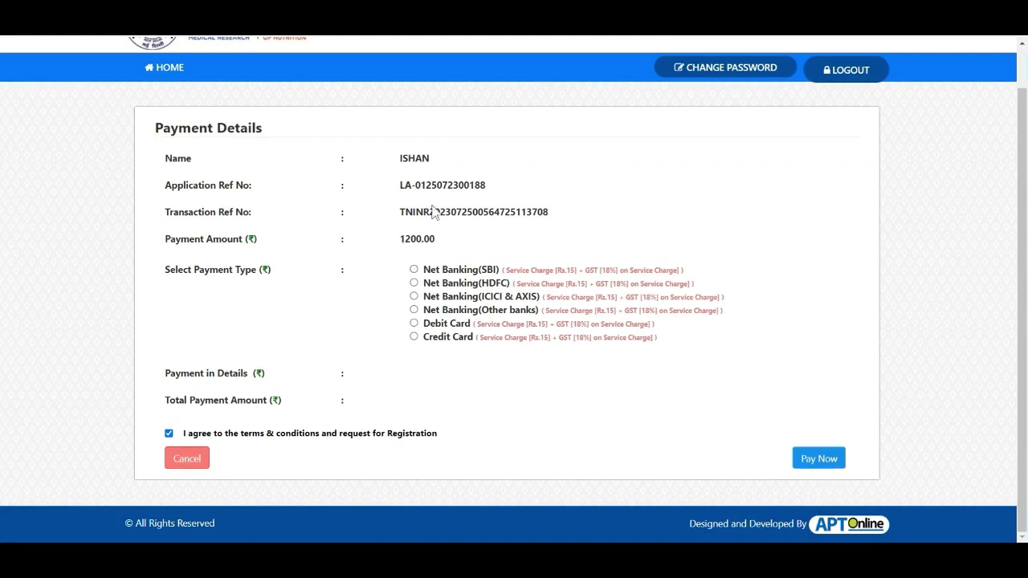
pyautogui.click(414, 271)
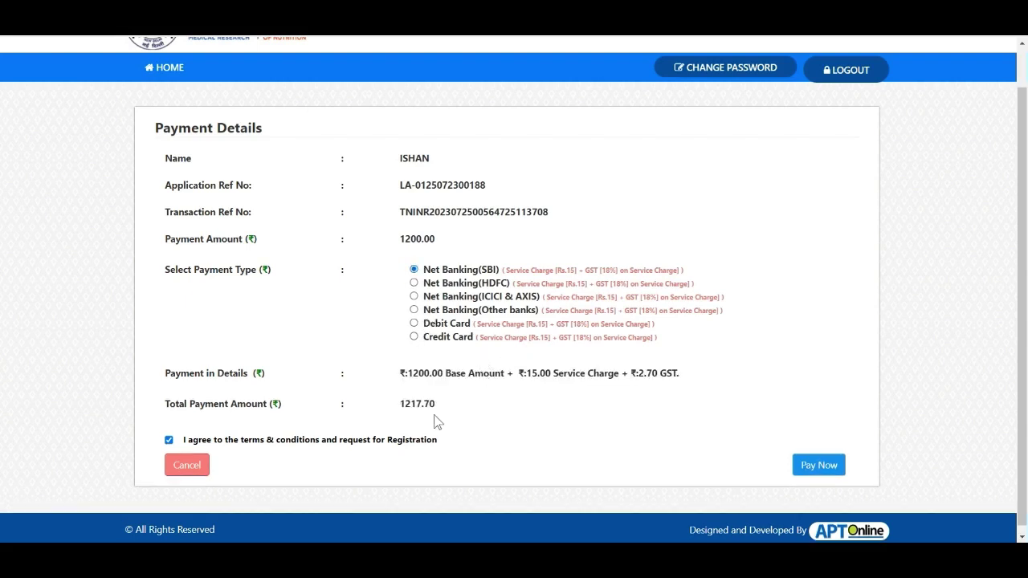